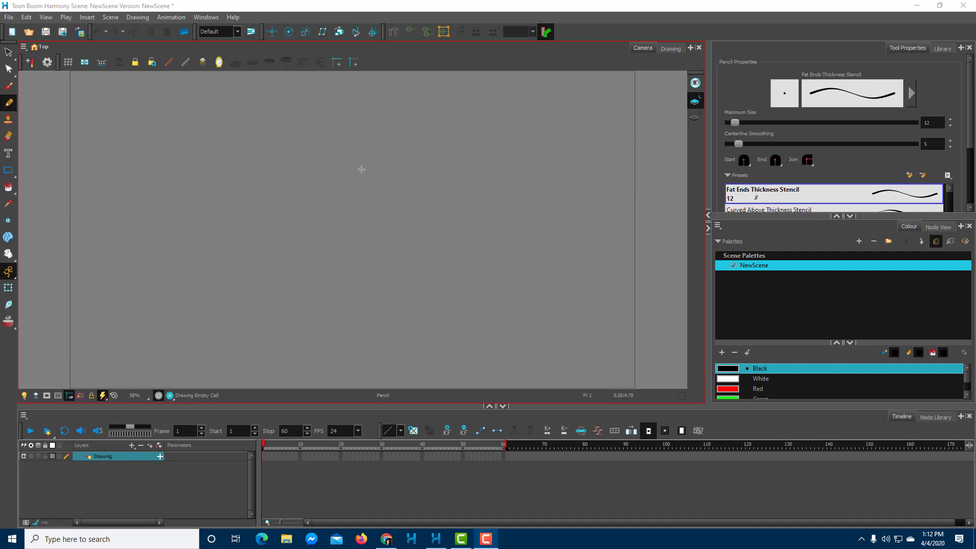
- Draw an open circular stroke in the Camera view with the Pencil tool and check its line thickness up close
{"action": "left_click", "coordinate": [226, 5]}
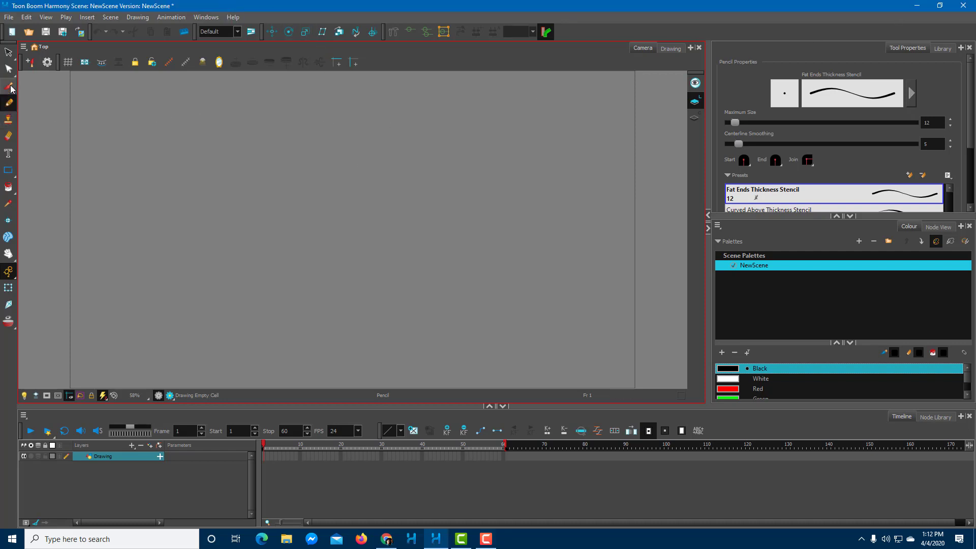
{"action": "left_click", "coordinate": [8, 52]}
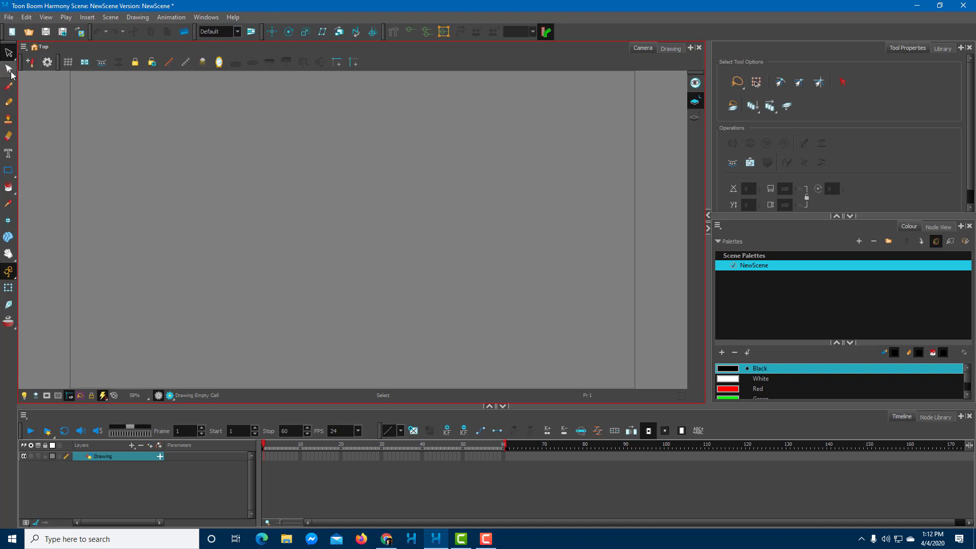
{"action": "left_click", "coordinate": [9, 102]}
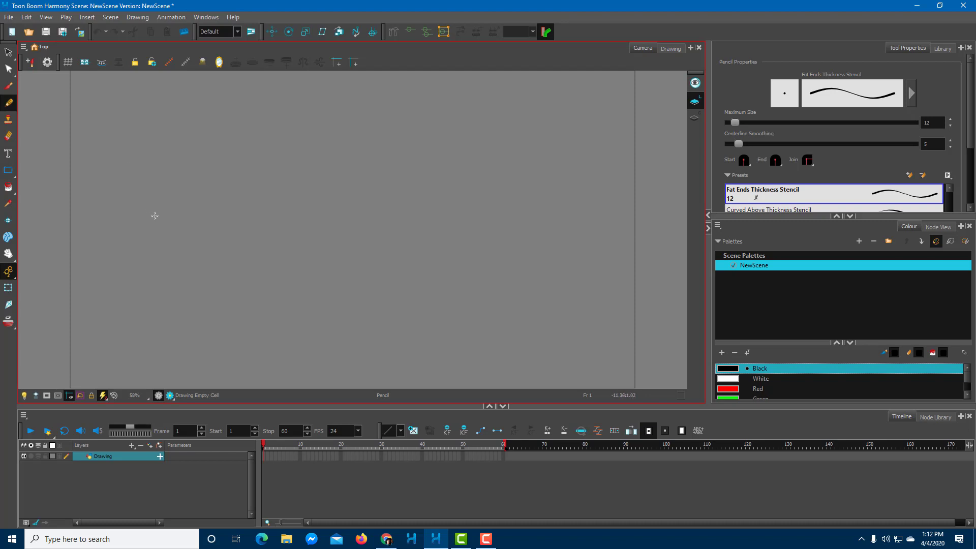
{"action": "left_click", "coordinate": [667, 50]}
{"action": "left_click", "coordinate": [644, 49]}
{"action": "mouse_move", "coordinate": [201, 147]}
{"action": "left_mouse_down"}
{"action": "mouse_move", "coordinate": [149, 195]}
{"action": "mouse_move", "coordinate": [161, 234]}
{"action": "mouse_move", "coordinate": [186, 252]}
{"action": "mouse_move", "coordinate": [218, 245]}
{"action": "mouse_move", "coordinate": [247, 201]}
{"action": "left_mouse_up"}
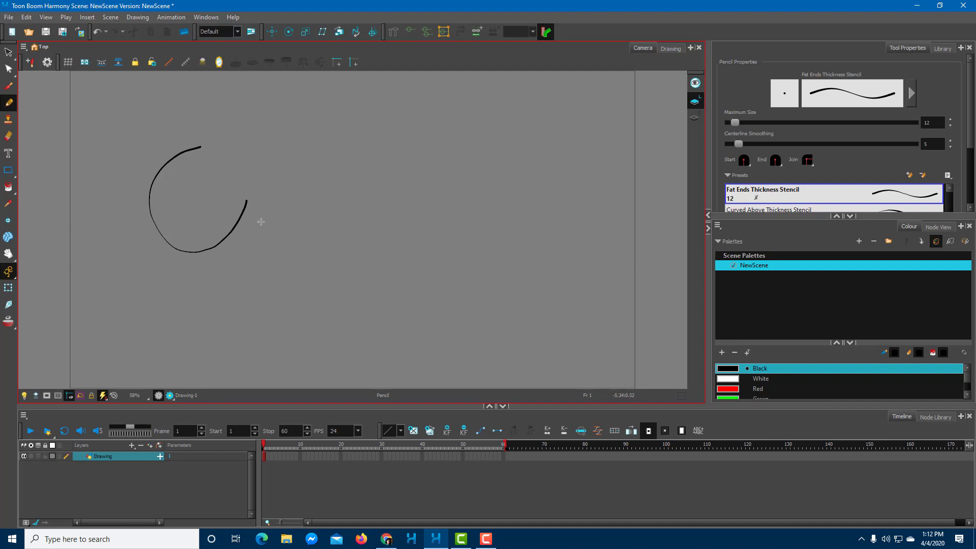
{"action": "scroll", "coordinate": [245, 209], "scroll_direction": "up", "scroll_amount": 10}
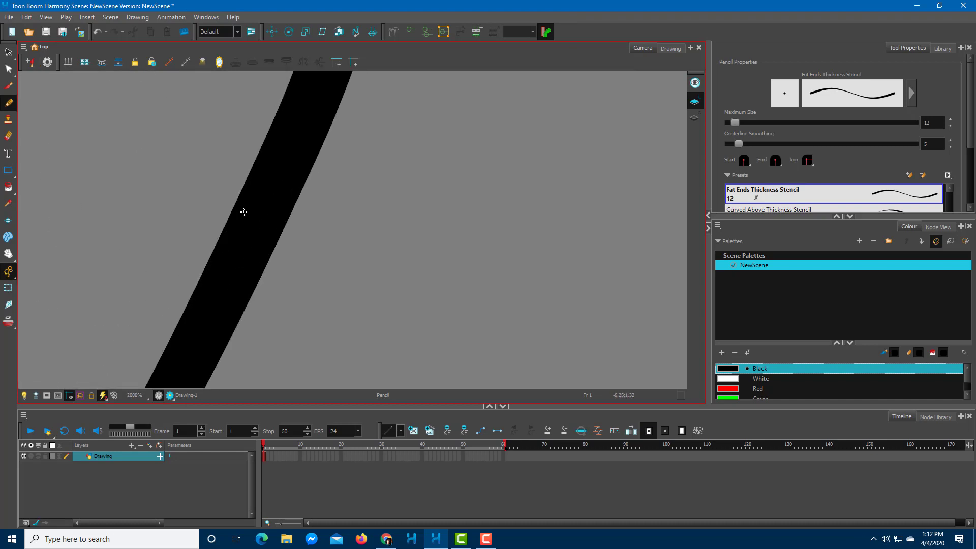
{"action": "scroll", "coordinate": [244, 212], "scroll_direction": "down", "scroll_amount": 10}
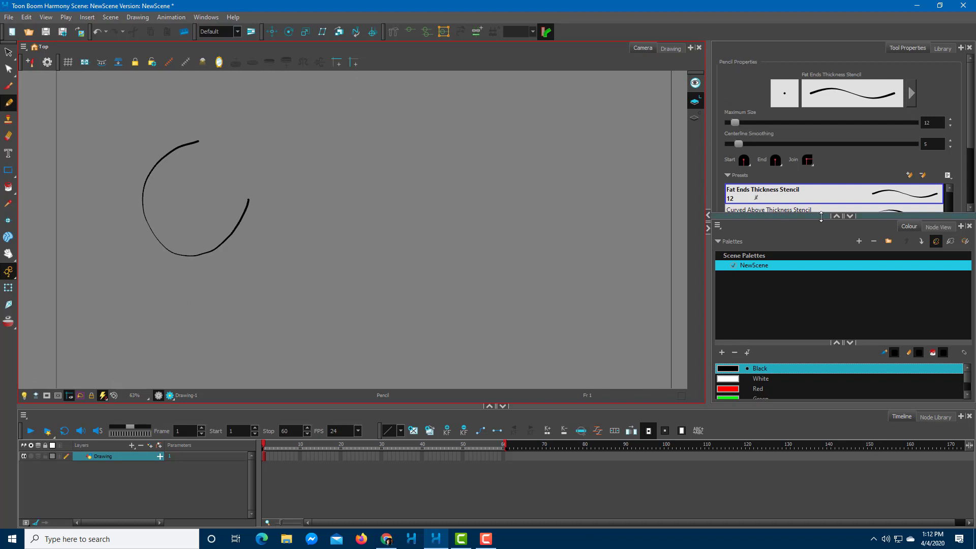
- Enlarge the Tool Properties area, set the pencil's maximum size to 42 and draw a large S-shaped stroke
{"action": "left_click_drag", "start_coordinate": [870, 228], "coordinate": [882, 326]}
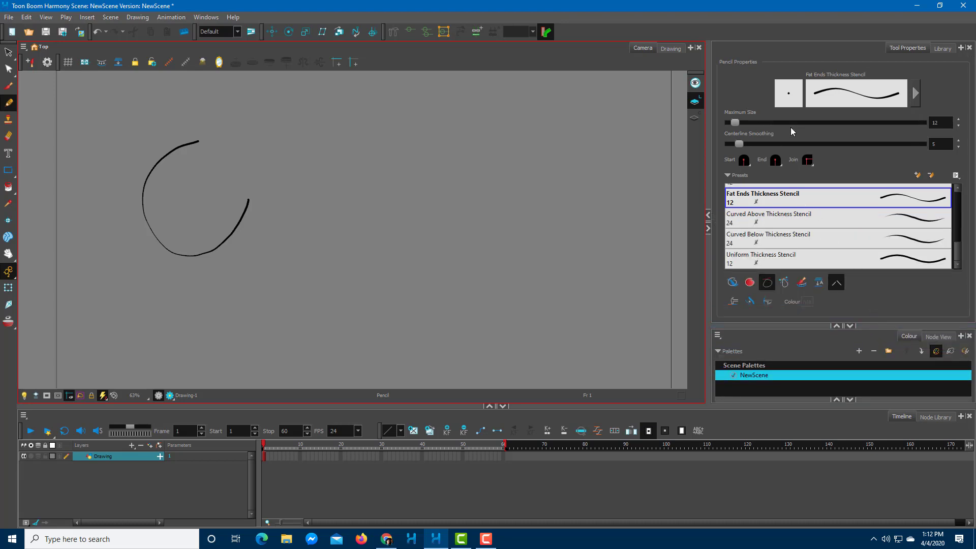
{"action": "left_click_drag", "start_coordinate": [735, 123], "coordinate": [749, 123]}
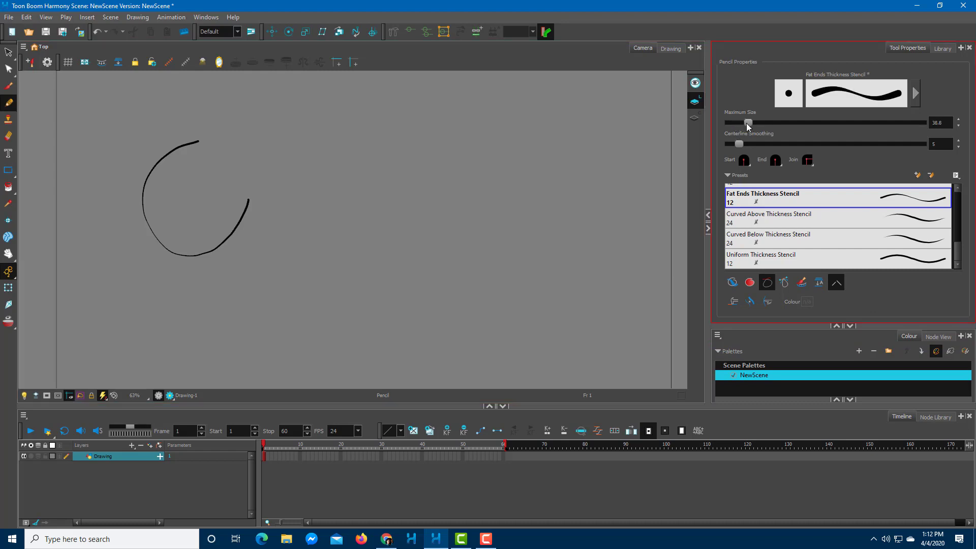
{"action": "mouse_move", "coordinate": [468, 112]}
{"action": "left_mouse_down"}
{"action": "mouse_move", "coordinate": [436, 155]}
{"action": "mouse_move", "coordinate": [500, 239]}
{"action": "mouse_move", "coordinate": [427, 282]}
{"action": "left_mouse_up"}
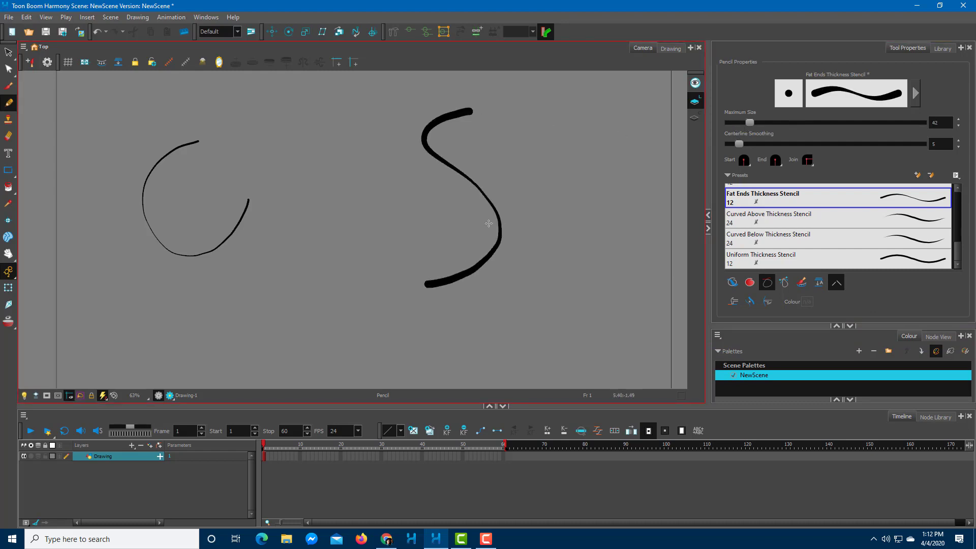
- Draw comparison pencil strokes beside the large S with centerline smoothing set to 28.3 and to 0
{"action": "left_click_drag", "start_coordinate": [739, 144], "coordinate": [783, 144]}
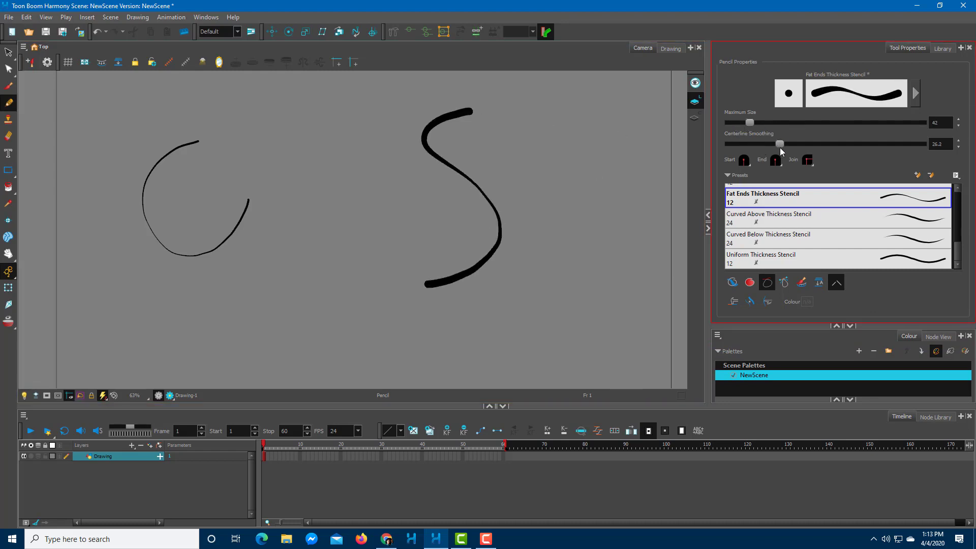
{"action": "mouse_move", "coordinate": [557, 124]}
{"action": "left_mouse_down"}
{"action": "mouse_move", "coordinate": [588, 249]}
{"action": "mouse_move", "coordinate": [559, 277]}
{"action": "left_mouse_up"}
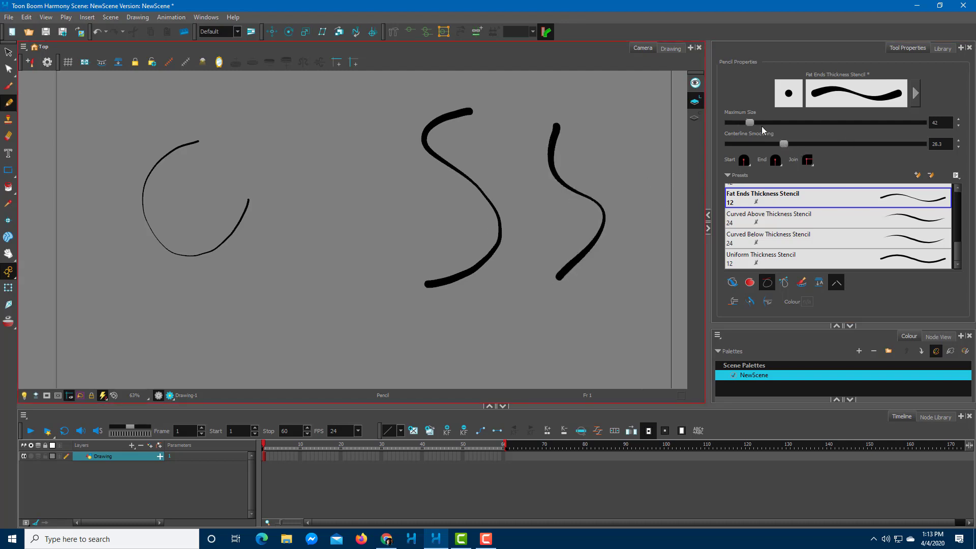
{"action": "left_click", "coordinate": [745, 146]}
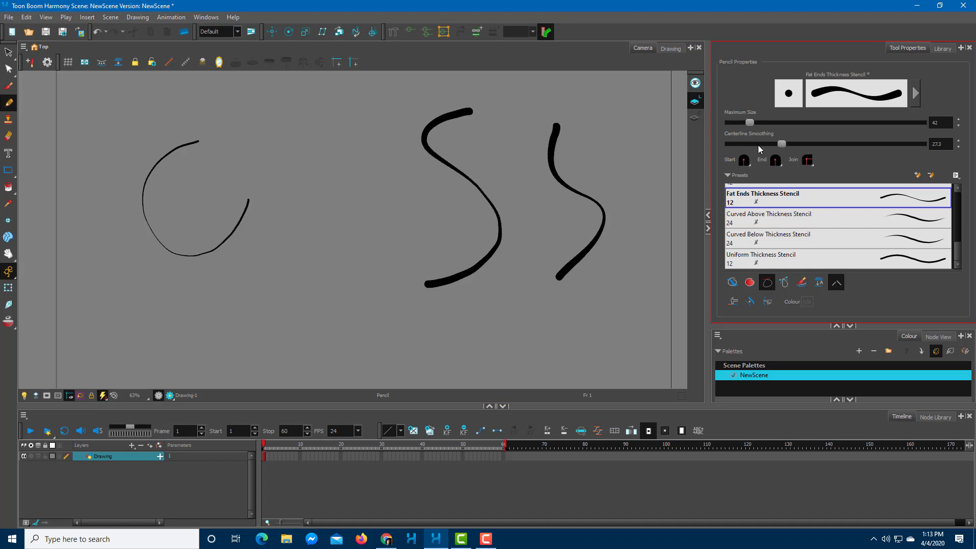
{"action": "left_click_drag", "start_coordinate": [634, 182], "coordinate": [612, 191]}
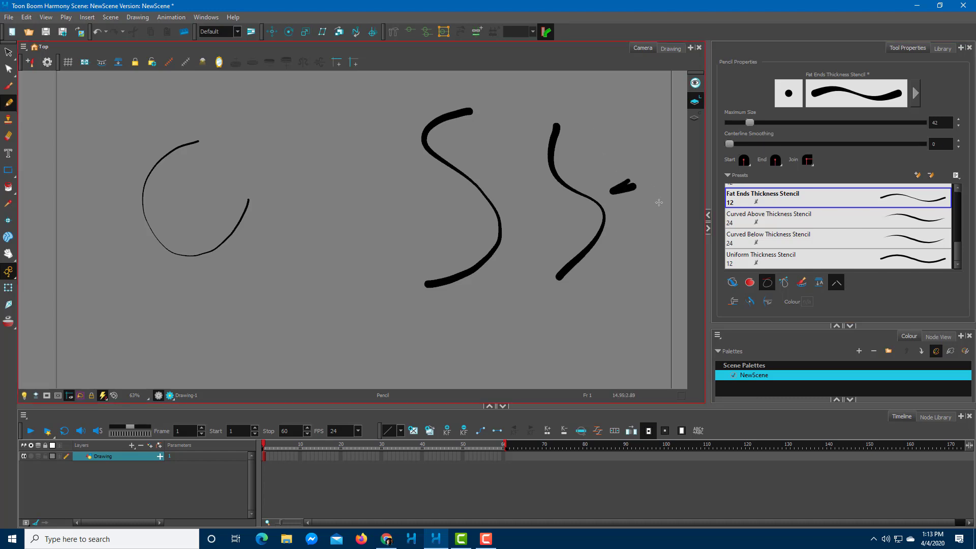
{"action": "mouse_move", "coordinate": [652, 222]}
{"action": "left_mouse_down"}
{"action": "mouse_move", "coordinate": [644, 306]}
{"action": "mouse_move", "coordinate": [601, 324]}
{"action": "left_mouse_up"}
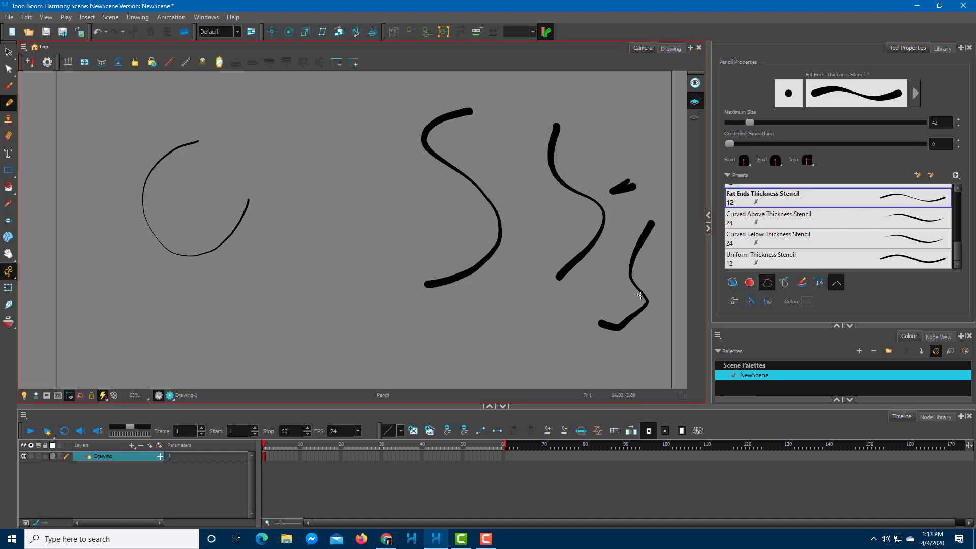
- Set the pencil's centerline smoothing to 65.4 and draw two more S-shaped strokes
{"action": "left_click_drag", "start_coordinate": [731, 144], "coordinate": [855, 143]}
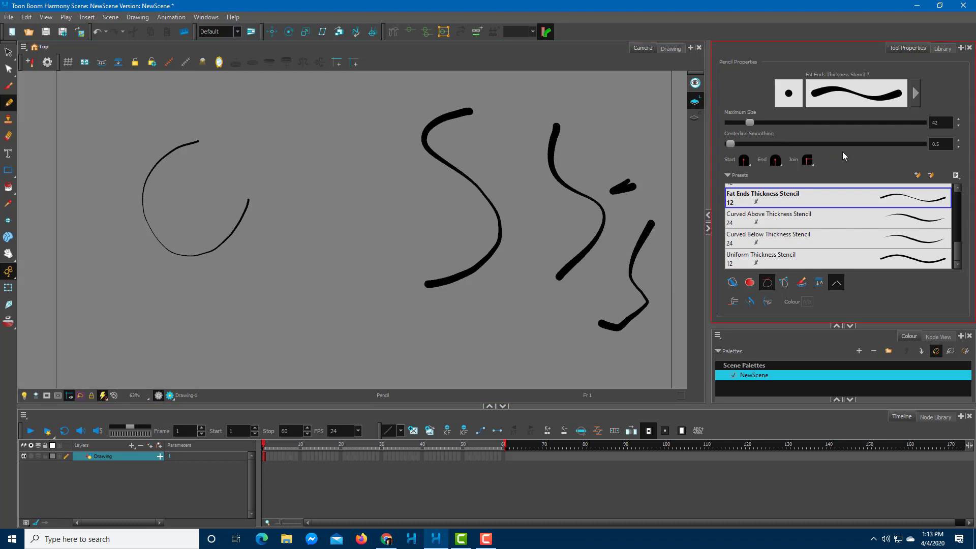
{"action": "mouse_move", "coordinate": [628, 218]}
{"action": "left_mouse_down"}
{"action": "mouse_move", "coordinate": [625, 258]}
{"action": "mouse_move", "coordinate": [574, 297]}
{"action": "left_mouse_up"}
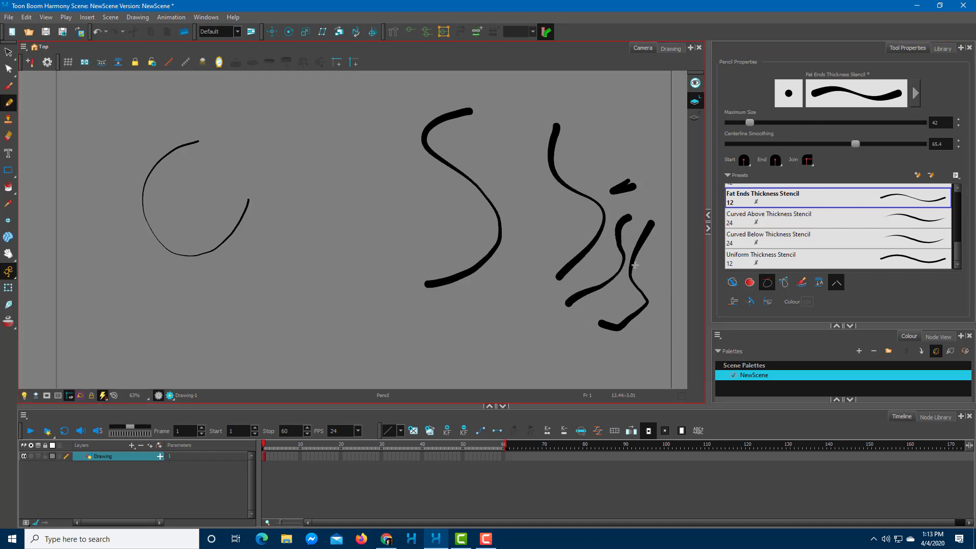
{"action": "mouse_move", "coordinate": [349, 162]}
{"action": "left_mouse_down"}
{"action": "mouse_move", "coordinate": [337, 233]}
{"action": "mouse_move", "coordinate": [275, 297]}
{"action": "left_mouse_up"}
- Draw an S-shaped stroke with centerline smoothing at 100, and reduce the smoothing to 41.2
{"action": "left_click_drag", "start_coordinate": [855, 144], "coordinate": [956, 153]}
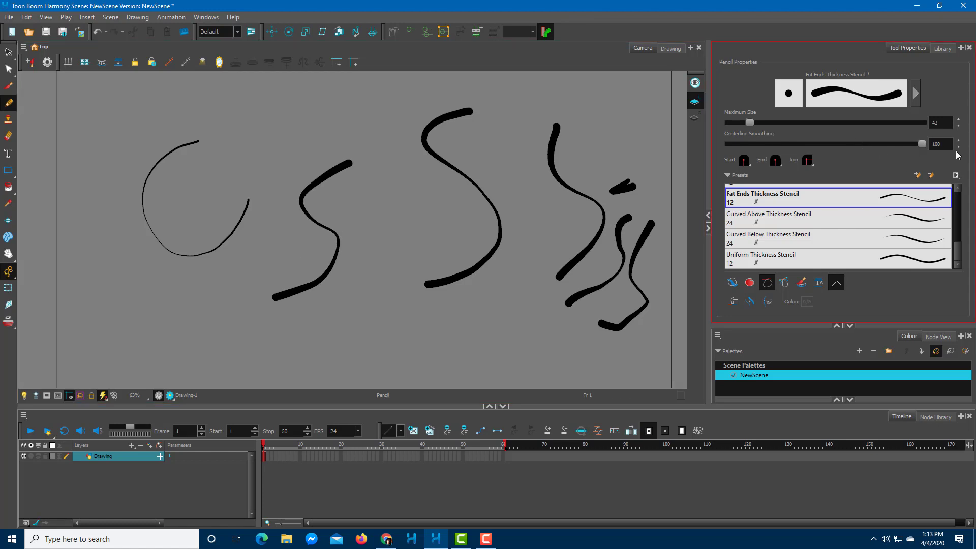
{"action": "mouse_move", "coordinate": [385, 138]}
{"action": "left_mouse_down"}
{"action": "mouse_move", "coordinate": [417, 234]}
{"action": "mouse_move", "coordinate": [373, 276]}
{"action": "left_mouse_up"}
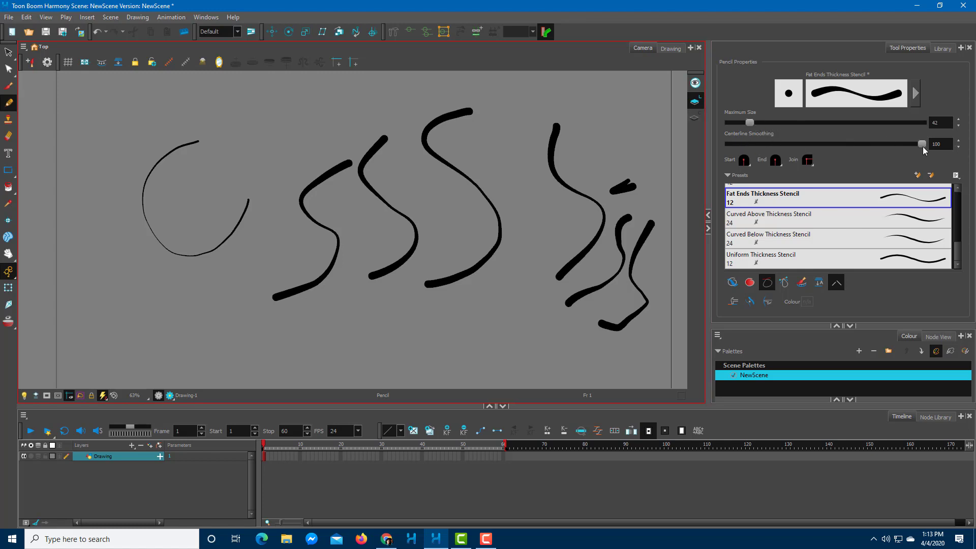
{"action": "left_click_drag", "start_coordinate": [923, 146], "coordinate": [813, 149]}
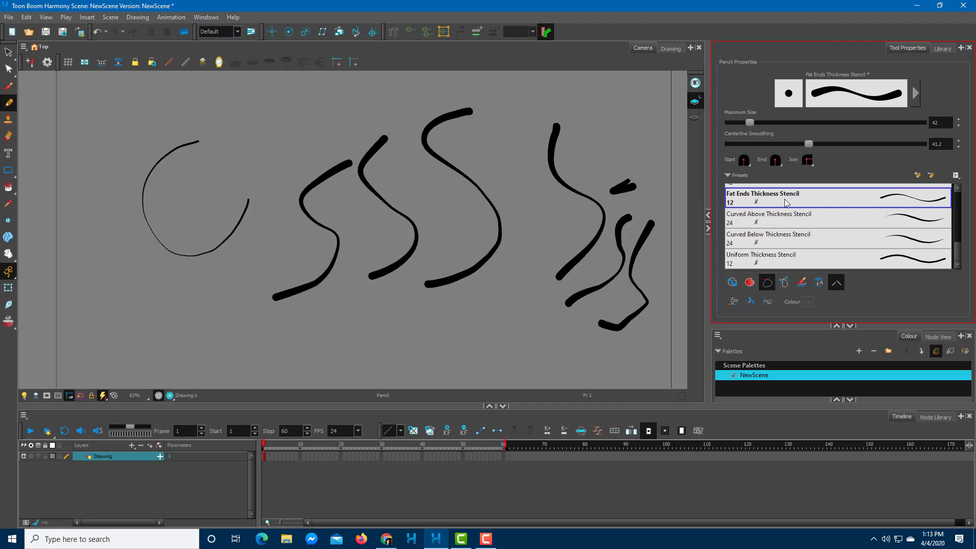
{"action": "left_click_drag", "start_coordinate": [961, 258], "coordinate": [960, 194]}
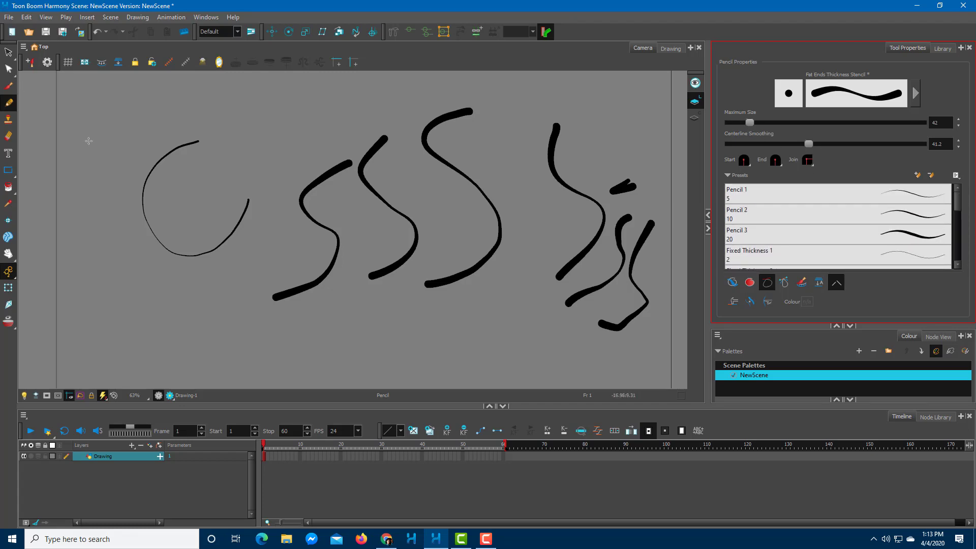
- Select all the test strokes on the canvas and delete them
{"action": "key", "text": "alt+s"}
{"action": "mouse_move", "coordinate": [127, 191]}
{"action": "left_mouse_down"}
{"action": "mouse_move", "coordinate": [282, 161]}
{"action": "mouse_move", "coordinate": [651, 229]}
{"action": "mouse_move", "coordinate": [285, 203]}
{"action": "mouse_move", "coordinate": [296, 244]}
{"action": "left_mouse_up"}
{"action": "key", "text": "Delete"}
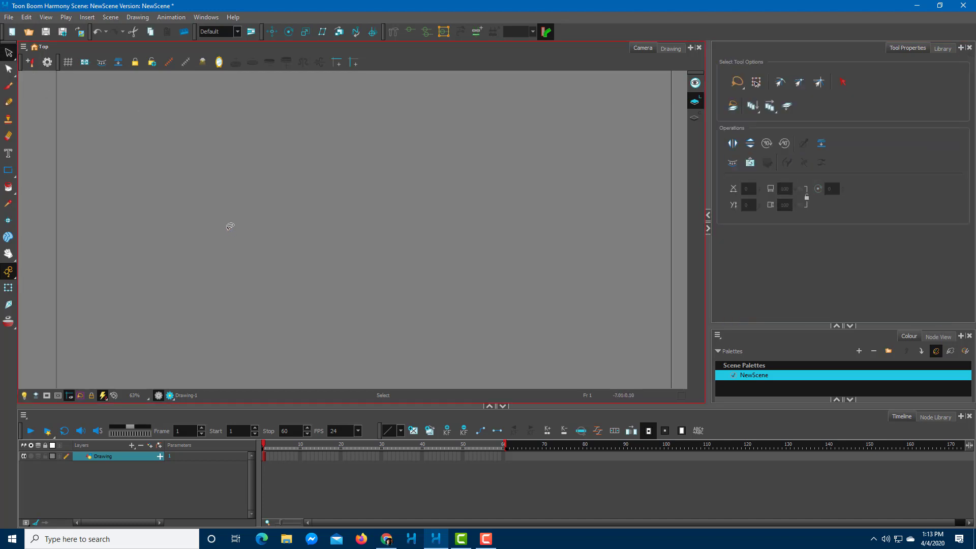
- Draw a thin vertical wavy line with the Pencil tool using the Pencil 1 preset
{"action": "left_click", "coordinate": [9, 102]}
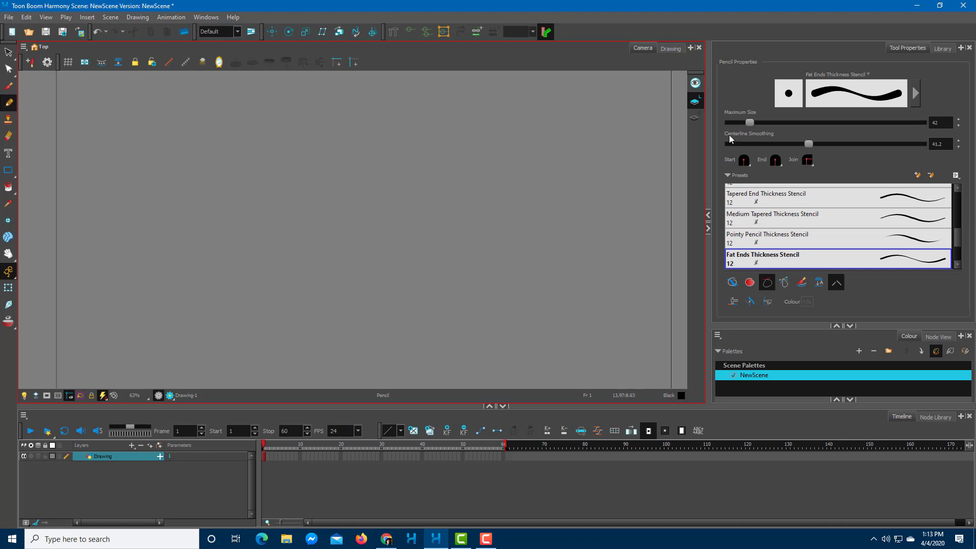
{"action": "left_click_drag", "start_coordinate": [952, 237], "coordinate": [943, 192]}
{"action": "left_click", "coordinate": [817, 192]}
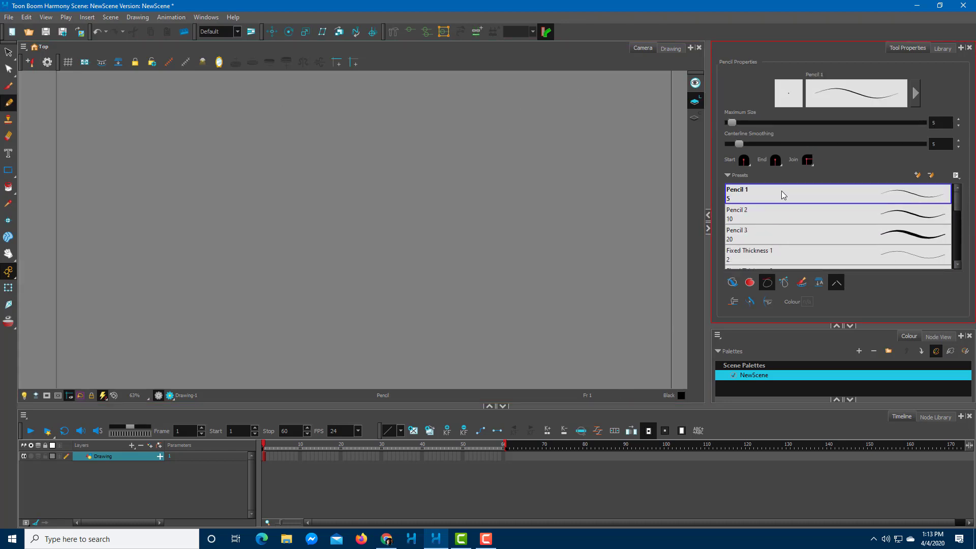
{"action": "mouse_move", "coordinate": [175, 125]}
{"action": "left_mouse_down"}
{"action": "mouse_move", "coordinate": [136, 161]}
{"action": "mouse_move", "coordinate": [161, 294]}
{"action": "left_mouse_up"}
- Draw a thick wavy stroke beside the thin line using the Pencil 3 preset with its maximum size at 102.8
{"action": "left_click", "coordinate": [781, 234]}
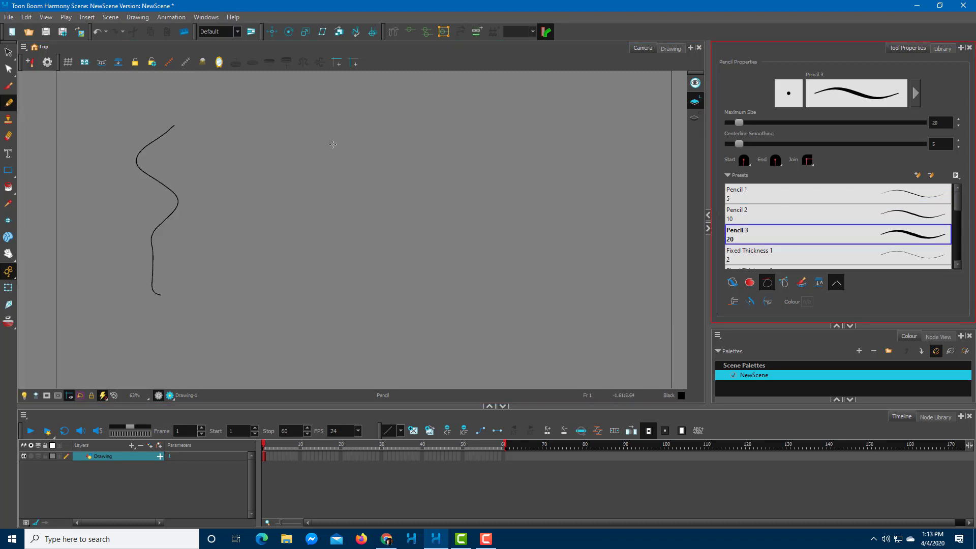
{"action": "left_click", "coordinate": [779, 122]}
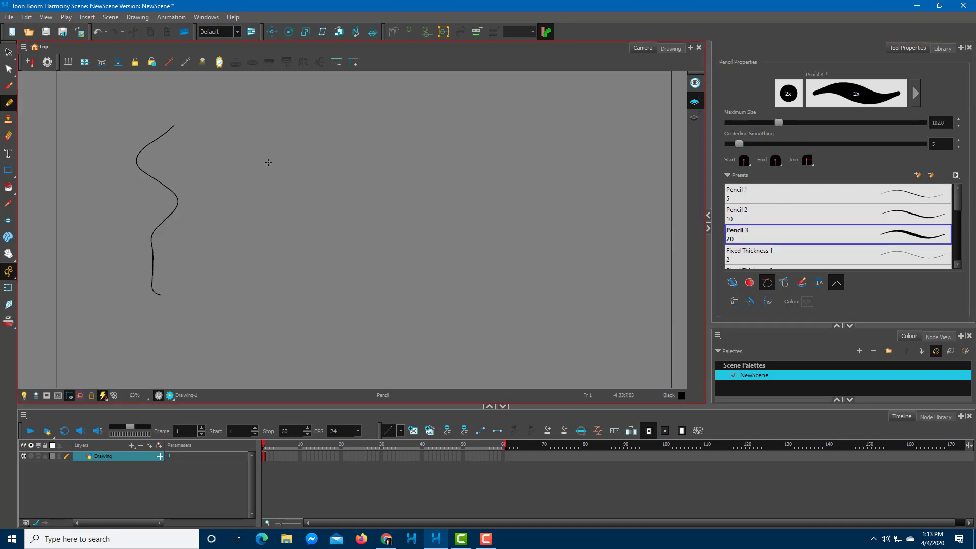
{"action": "left_click_drag", "start_coordinate": [297, 107], "coordinate": [291, 287]}
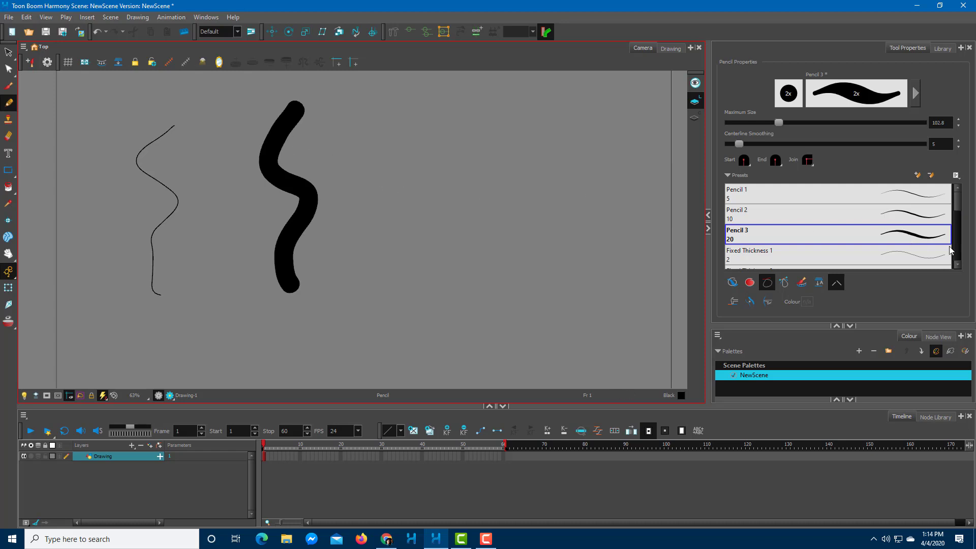
- Draw a wavy line beside the thick stroke using the Fixed Thickness 2 preset with its maximum size at 26.4
{"action": "scroll", "coordinate": [867, 228], "scroll_direction": "down", "scroll_amount": 3}
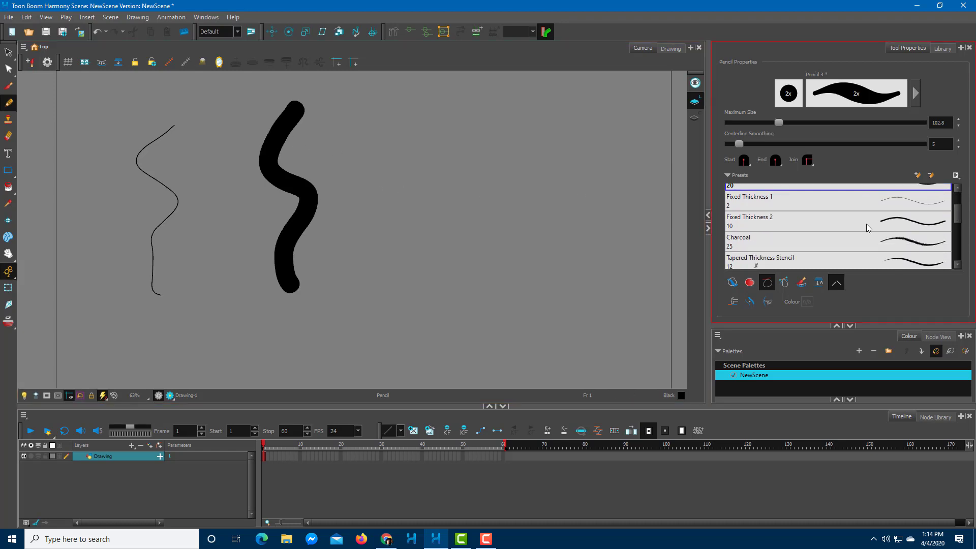
{"action": "left_click", "coordinate": [870, 224]}
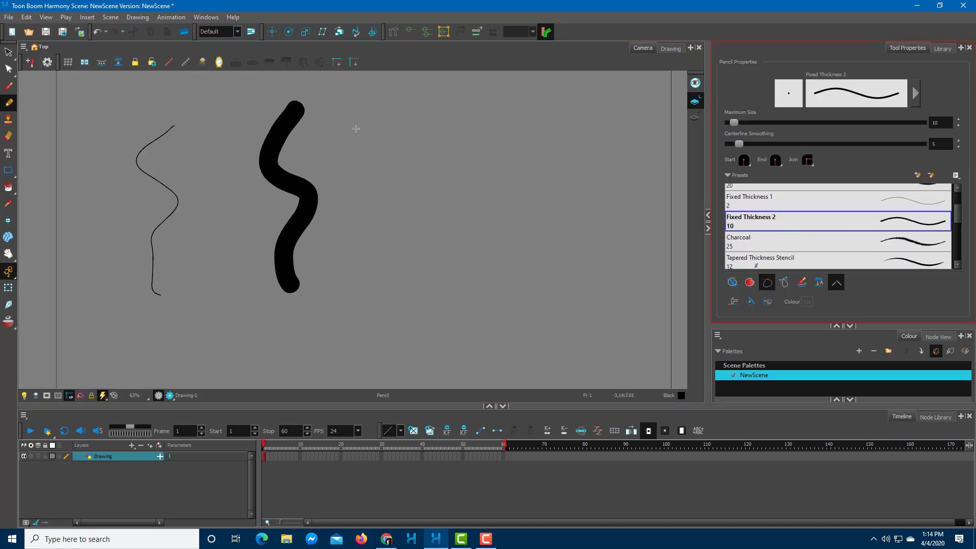
{"action": "left_click_drag", "start_coordinate": [734, 122], "coordinate": [742, 123]}
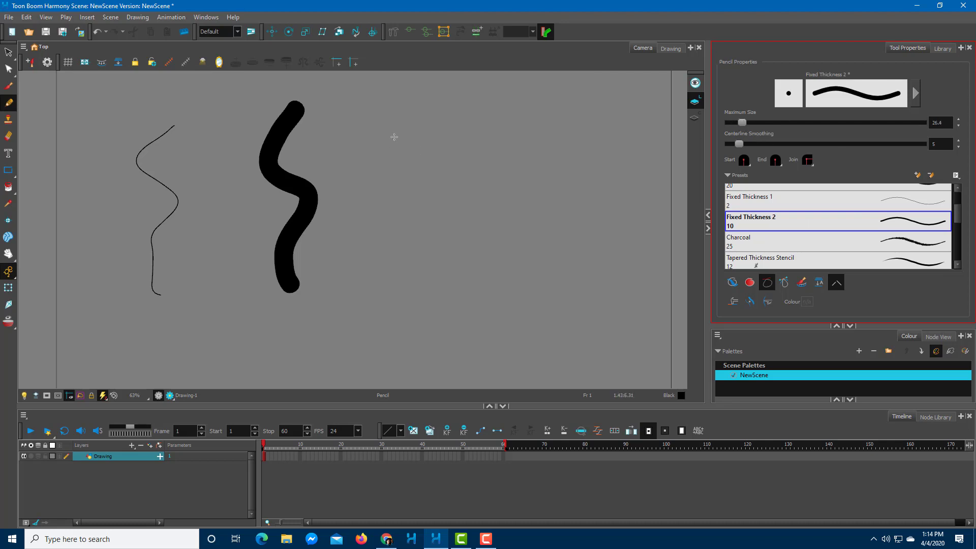
{"action": "mouse_move", "coordinate": [388, 116]}
{"action": "left_mouse_down"}
{"action": "mouse_move", "coordinate": [355, 164]}
{"action": "mouse_move", "coordinate": [374, 237]}
{"action": "mouse_move", "coordinate": [377, 326]}
{"action": "left_mouse_up"}
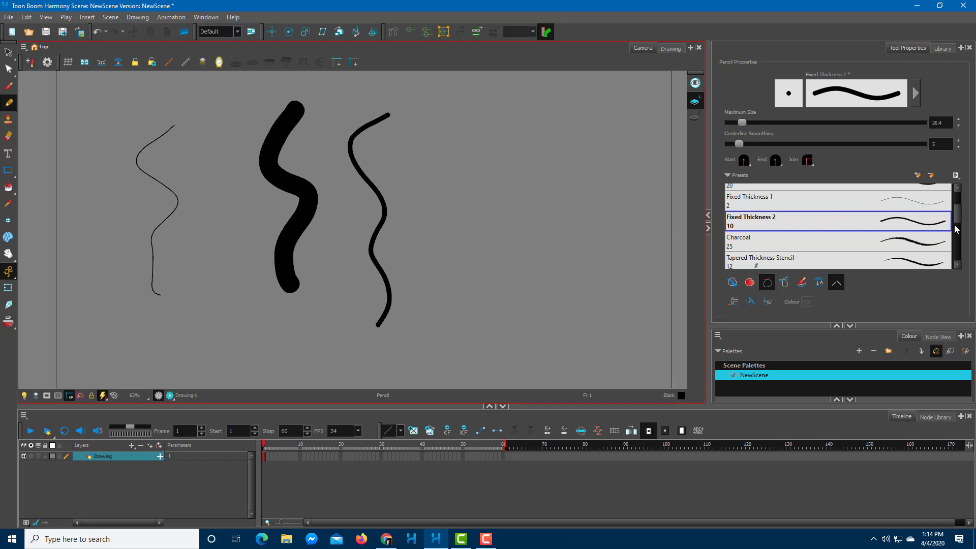
- Draw two strokes with the Charcoal preset, one at its size of 25 and one at a maximum size of 128
{"action": "left_click", "coordinate": [850, 243]}
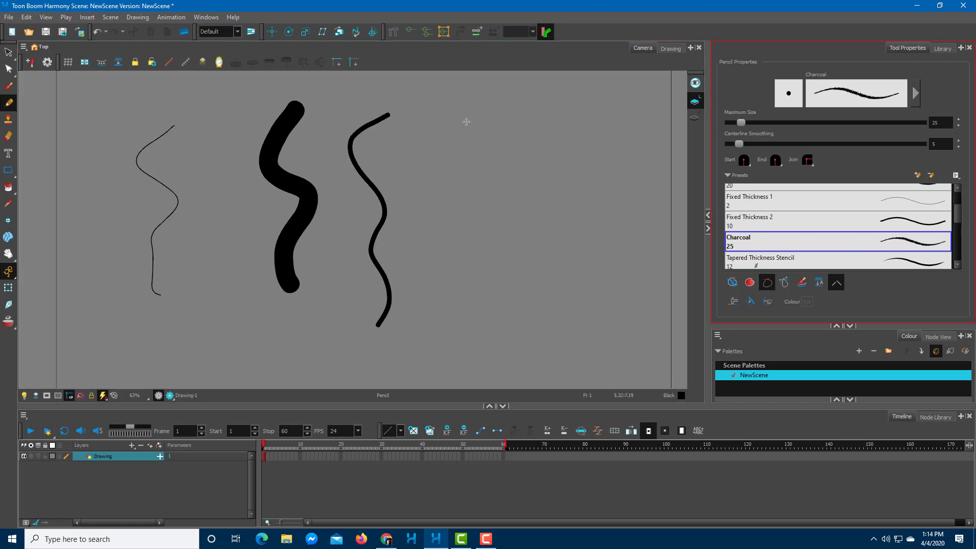
{"action": "left_click_drag", "start_coordinate": [467, 122], "coordinate": [463, 321]}
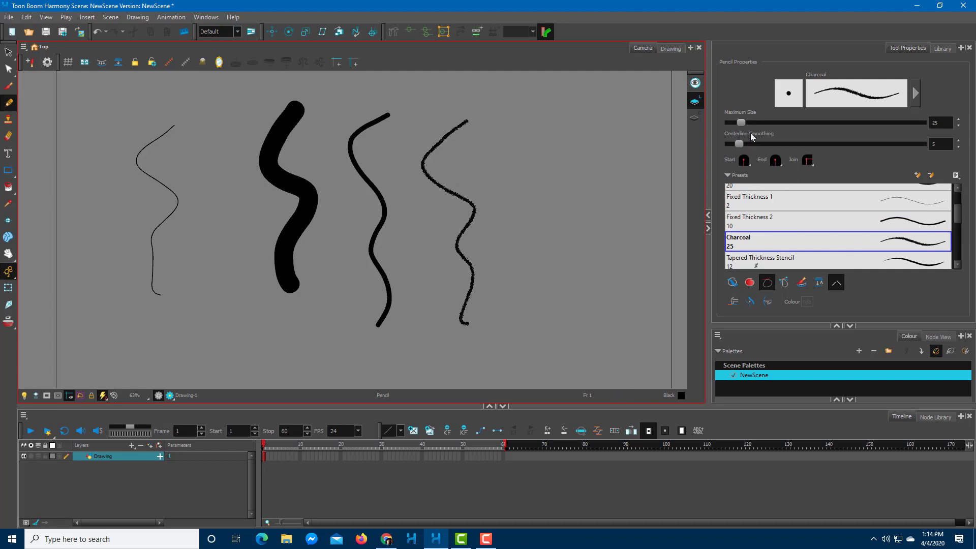
{"action": "left_click_drag", "start_coordinate": [742, 123], "coordinate": [791, 122]}
{"action": "mouse_move", "coordinate": [656, 113]}
{"action": "left_mouse_down"}
{"action": "mouse_move", "coordinate": [545, 184]}
{"action": "mouse_move", "coordinate": [602, 284]}
{"action": "mouse_move", "coordinate": [600, 308]}
{"action": "left_mouse_up"}
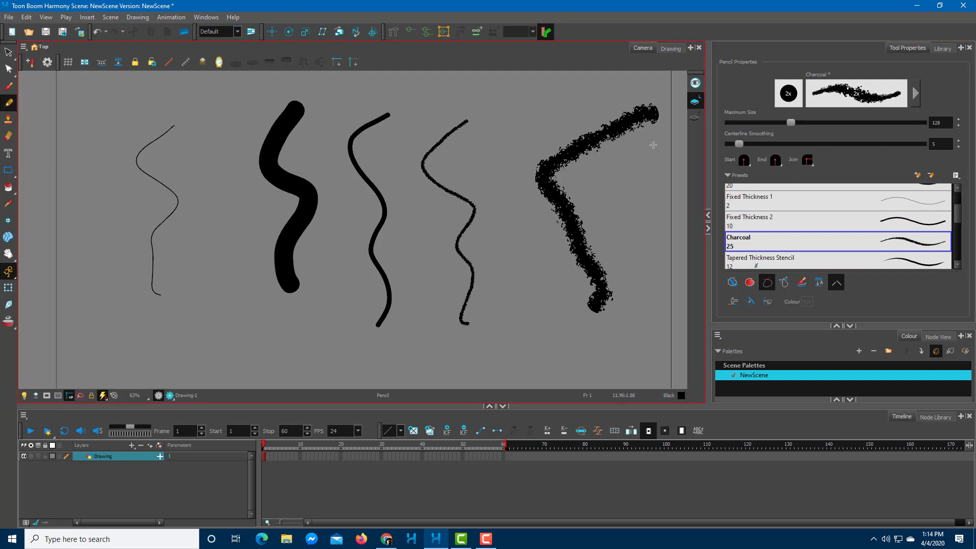
- Draw a thin curved line to the left of the thick charcoal stroke using the Tapered Beginning Thickness Stencil preset at size 12
{"action": "scroll", "coordinate": [957, 227], "scroll_direction": "down", "scroll_amount": 3}
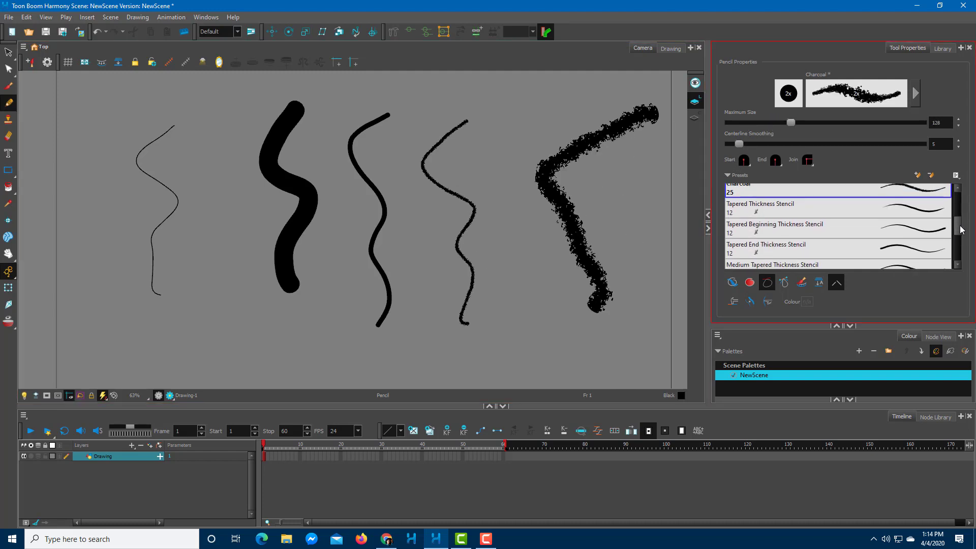
{"action": "left_click", "coordinate": [820, 210]}
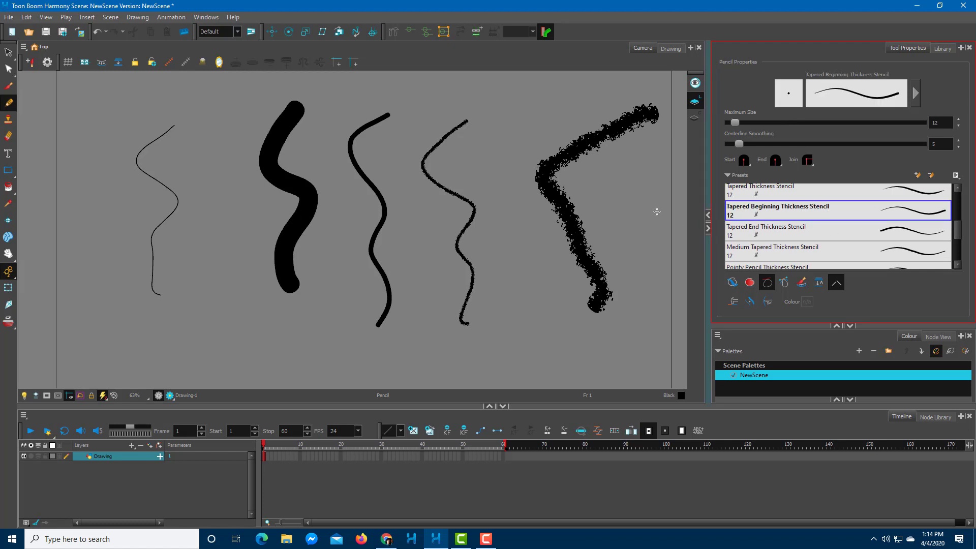
{"action": "mouse_move", "coordinate": [501, 125]}
{"action": "left_mouse_down"}
{"action": "mouse_move", "coordinate": [490, 196]}
{"action": "mouse_move", "coordinate": [517, 316]}
{"action": "left_mouse_up"}
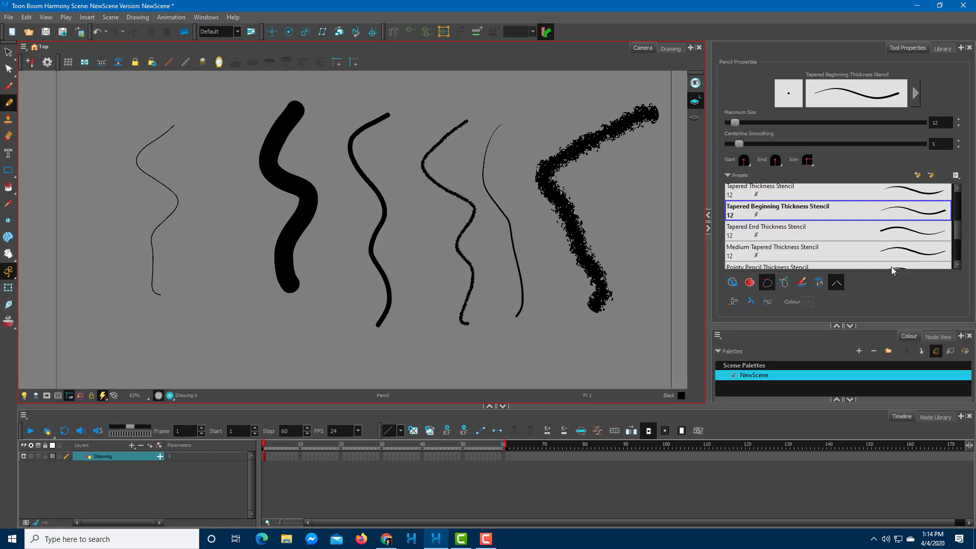
- Draw a vertical wavy line between the thin line and the thick stroke using the Curved Above Thickness Stencil preset at size 24
{"action": "left_click", "coordinate": [959, 252]}
{"action": "left_click", "coordinate": [959, 251]}
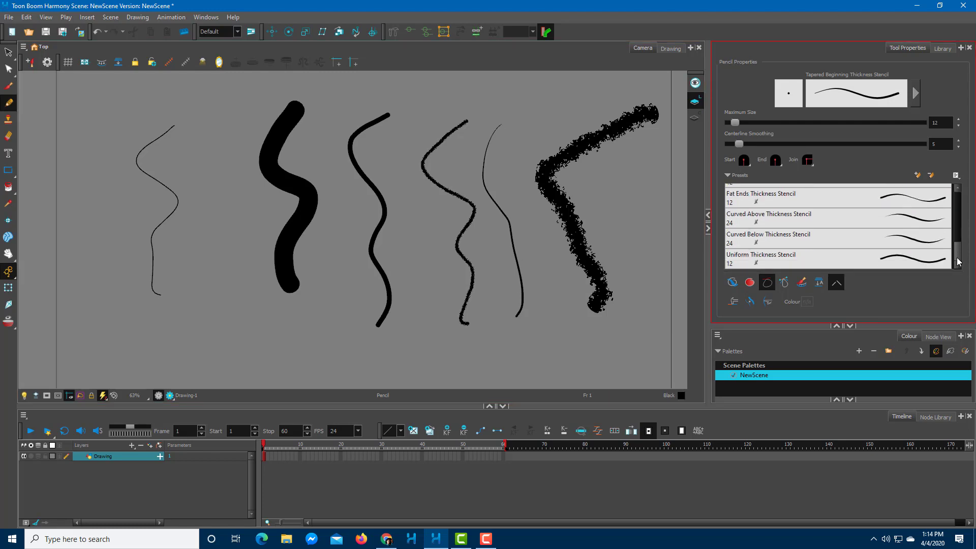
{"action": "left_click", "coordinate": [929, 220]}
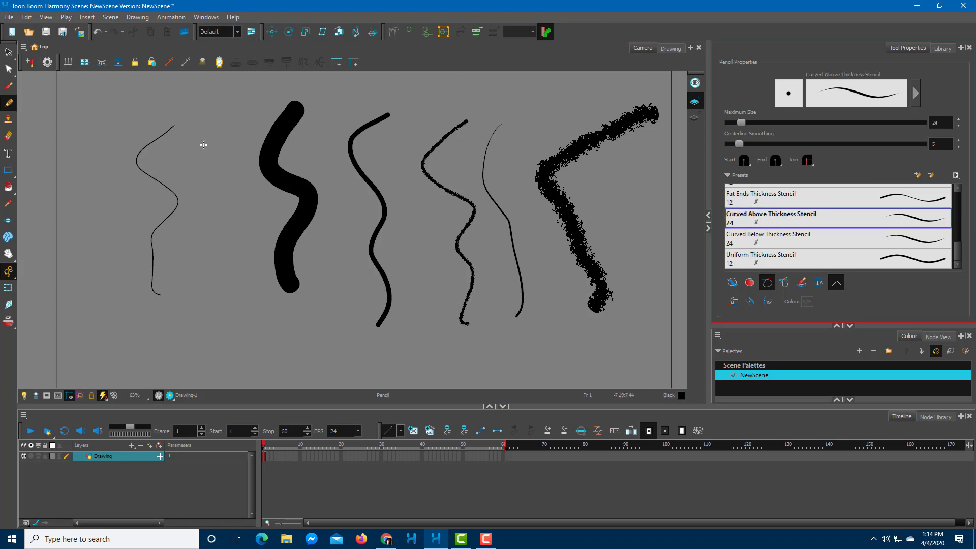
{"action": "left_click_drag", "start_coordinate": [220, 125], "coordinate": [226, 297]}
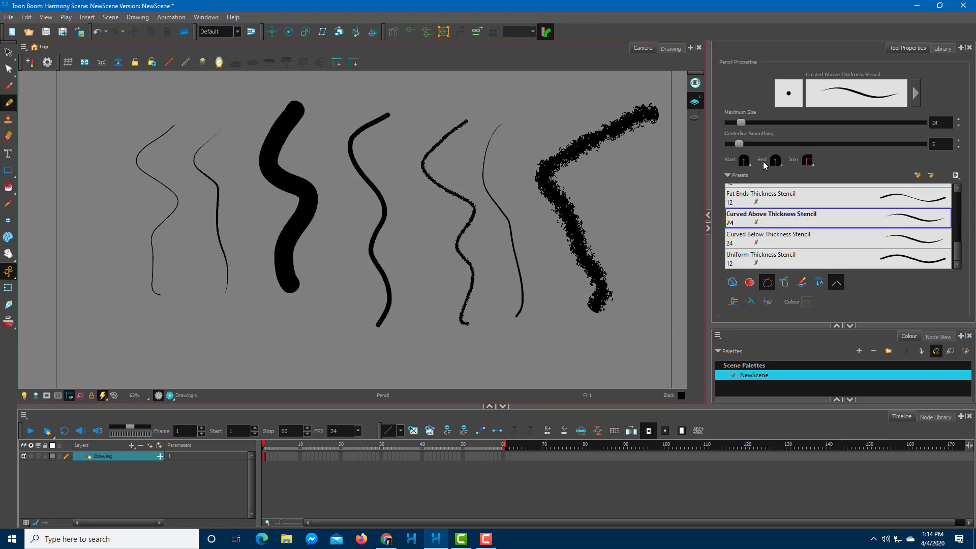
- Set the maximum size to 88 and draw a long wavy stroke at the far left of the canvas
{"action": "left_click", "coordinate": [785, 122]}
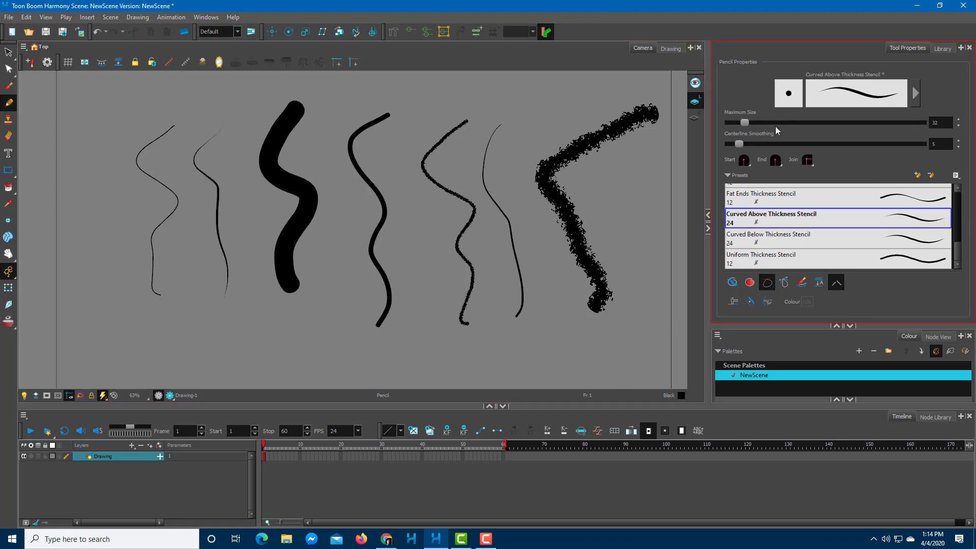
{"action": "left_click", "coordinate": [775, 122]}
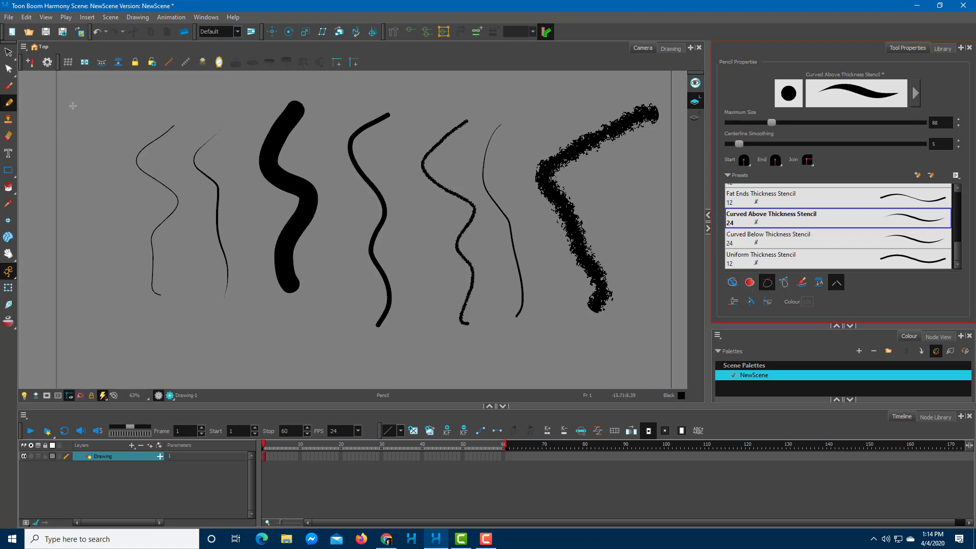
{"action": "mouse_move", "coordinate": [93, 113]}
{"action": "left_mouse_down"}
{"action": "mouse_move", "coordinate": [110, 230]}
{"action": "mouse_move", "coordinate": [98, 348]}
{"action": "left_mouse_up"}
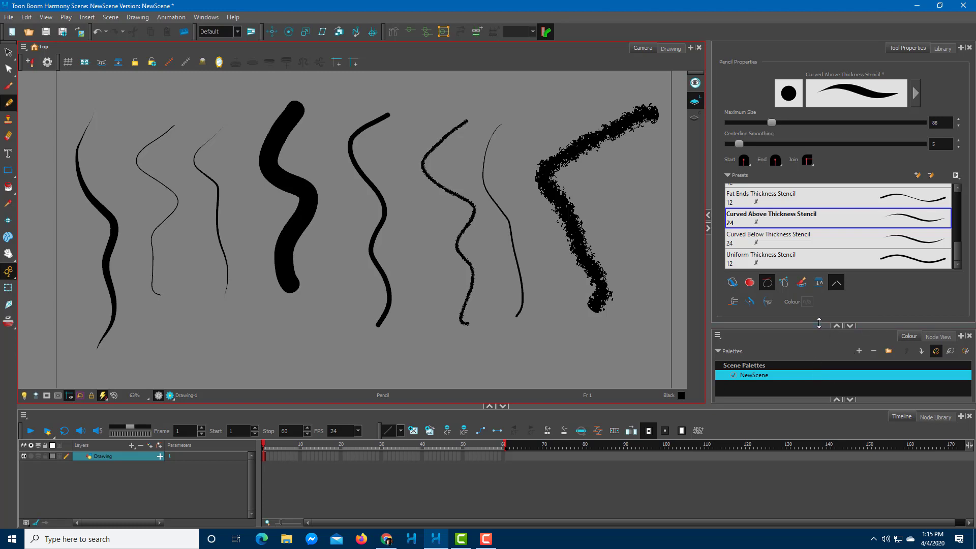
- Choose the Red swatch from the palette and draw a short stroke across the middle of the leftmost line
{"action": "left_click_drag", "start_coordinate": [818, 325], "coordinate": [820, 273]}
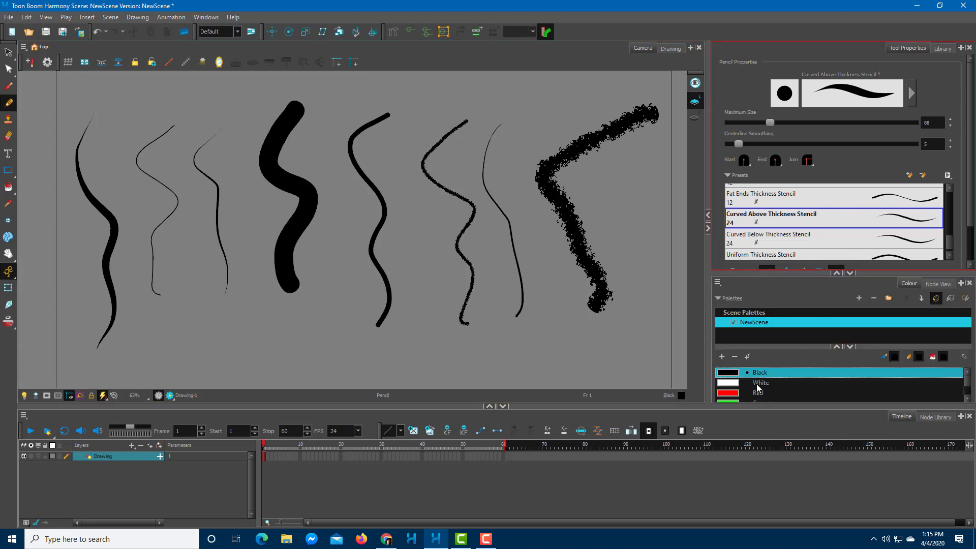
{"action": "scroll", "coordinate": [753, 390], "scroll_direction": "down", "scroll_amount": 2}
{"action": "scroll", "coordinate": [749, 394], "scroll_direction": "up", "scroll_amount": 2}
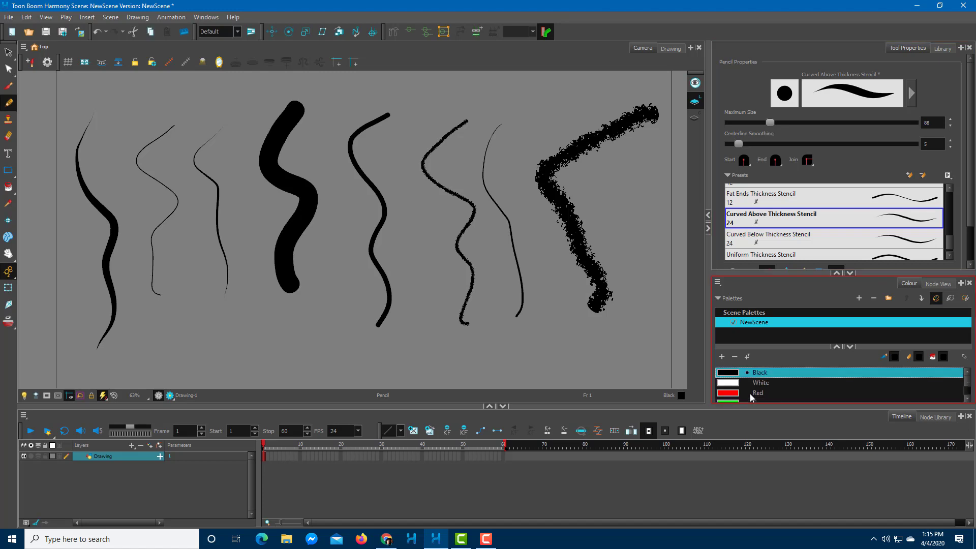
{"action": "left_click", "coordinate": [736, 395]}
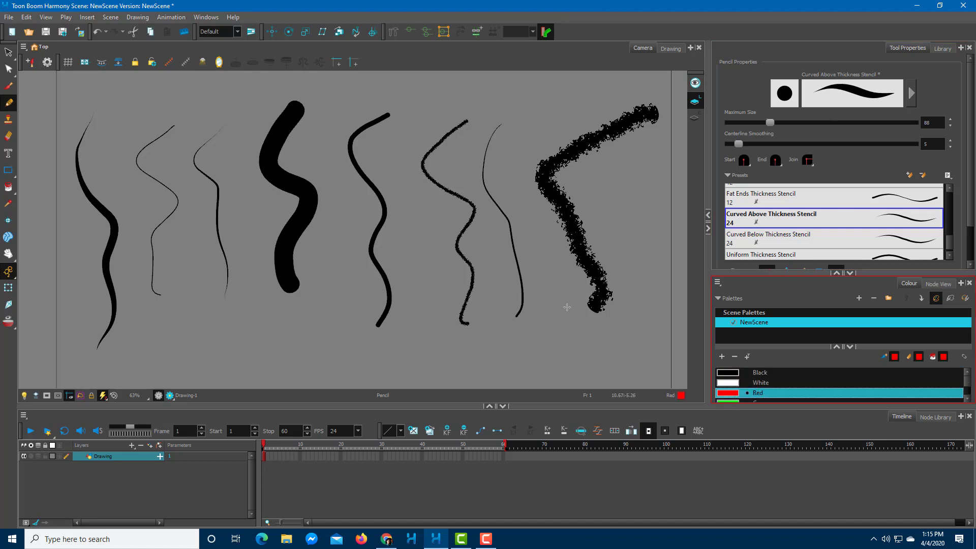
{"action": "left_click_drag", "start_coordinate": [89, 220], "coordinate": [134, 207]}
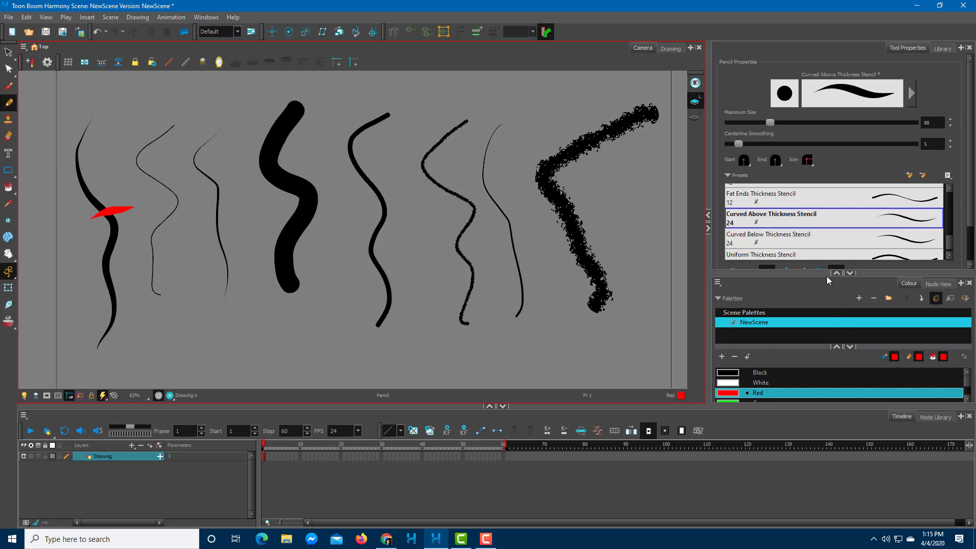
{"action": "left_click_drag", "start_coordinate": [820, 273], "coordinate": [817, 325]}
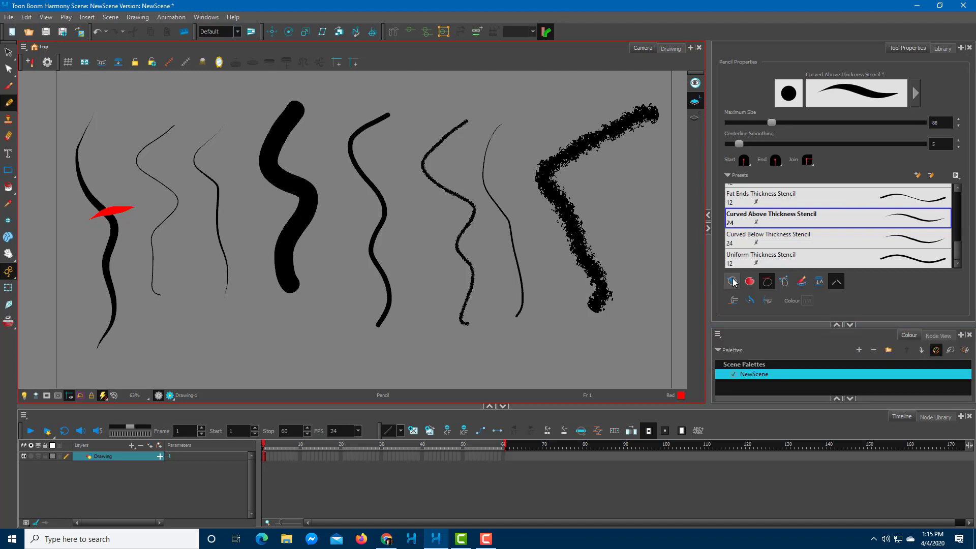
- Turn on the draw-behind mode, then draw two short red strokes behind the leftmost line and a red circle outline below the thin lines
{"action": "left_click", "coordinate": [733, 283]}
{"action": "mouse_move", "coordinate": [93, 236]}
{"action": "left_mouse_down"}
{"action": "mouse_move", "coordinate": [121, 224]}
{"action": "mouse_move", "coordinate": [131, 235]}
{"action": "left_mouse_up"}
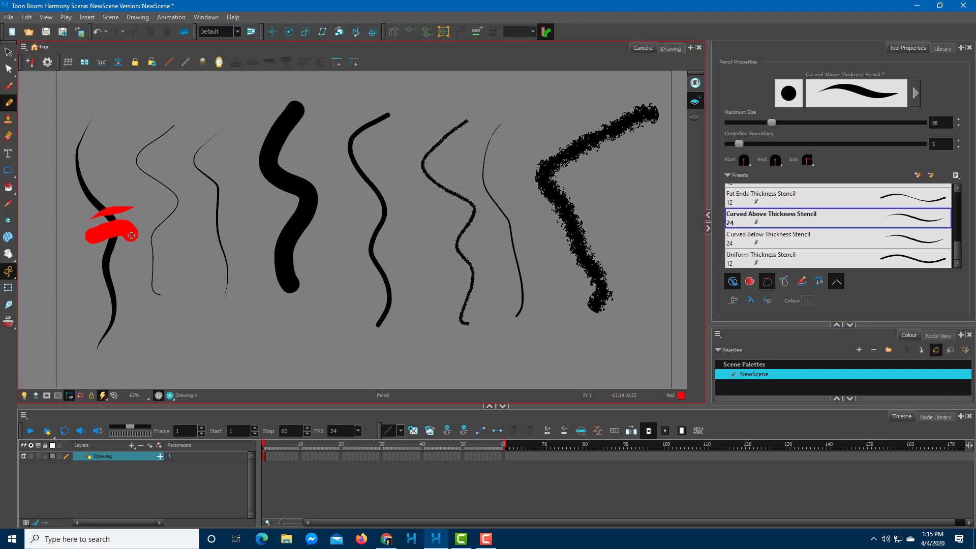
{"action": "left_click_drag", "start_coordinate": [132, 236], "coordinate": [124, 258]}
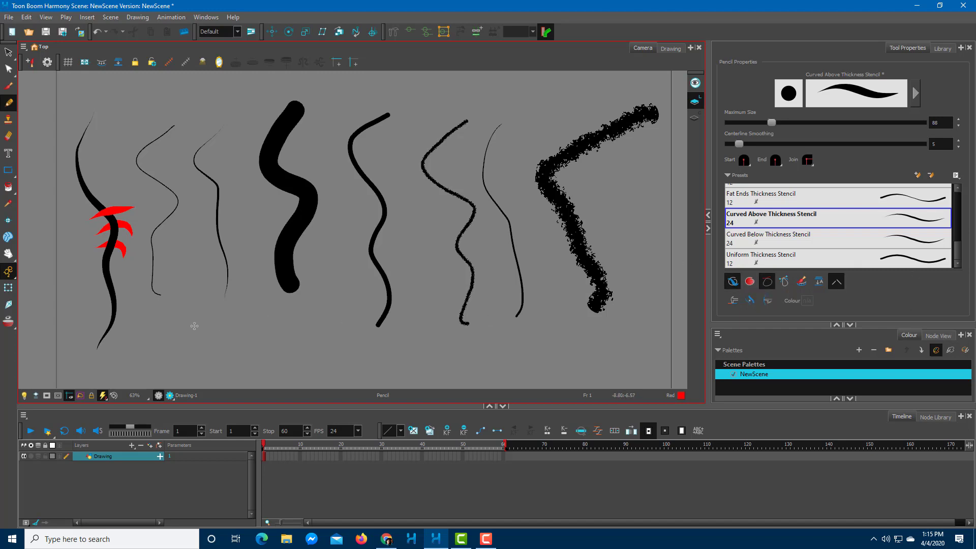
{"action": "mouse_move", "coordinate": [195, 326]}
{"action": "left_mouse_down"}
{"action": "mouse_move", "coordinate": [257, 317]}
{"action": "mouse_move", "coordinate": [244, 378]}
{"action": "mouse_move", "coordinate": [178, 364]}
{"action": "mouse_move", "coordinate": [176, 334]}
{"action": "mouse_move", "coordinate": [196, 317]}
{"action": "left_mouse_up"}
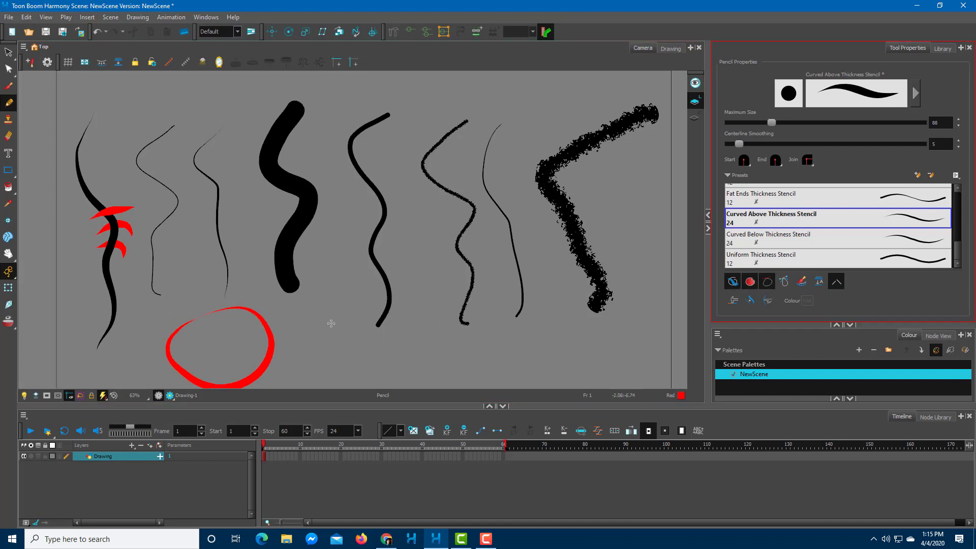
- With automatic filling on, draw several closed red shapes and one open arc around the canvas, and turn the filling off
{"action": "mouse_move", "coordinate": [330, 321]}
{"action": "left_mouse_down"}
{"action": "mouse_move", "coordinate": [296, 362]}
{"action": "mouse_move", "coordinate": [326, 323]}
{"action": "left_mouse_up"}
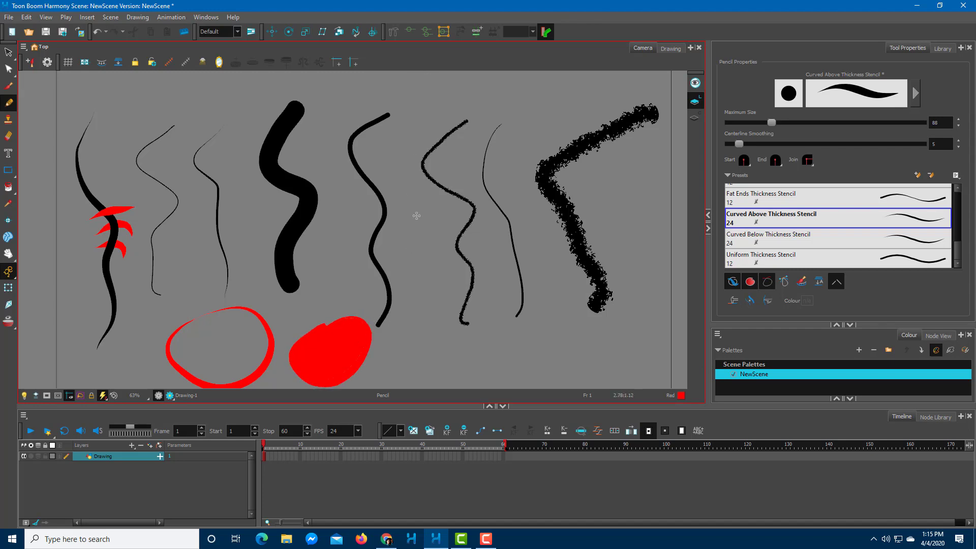
{"action": "mouse_move", "coordinate": [418, 213]}
{"action": "left_mouse_down"}
{"action": "mouse_move", "coordinate": [396, 260]}
{"action": "mouse_move", "coordinate": [459, 232]}
{"action": "mouse_move", "coordinate": [431, 198]}
{"action": "mouse_move", "coordinate": [402, 219]}
{"action": "left_mouse_up"}
{"action": "left_click_drag", "start_coordinate": [518, 104], "coordinate": [540, 143]}
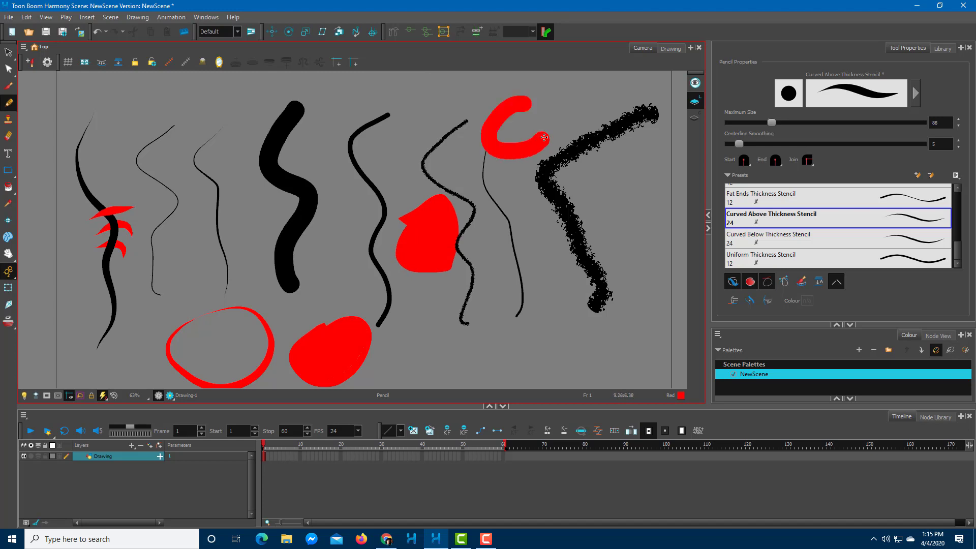
{"action": "mouse_move", "coordinate": [558, 330]}
{"action": "left_mouse_down"}
{"action": "mouse_move", "coordinate": [552, 378]}
{"action": "mouse_move", "coordinate": [603, 395]}
{"action": "mouse_move", "coordinate": [549, 312]}
{"action": "left_mouse_up"}
{"action": "mouse_move", "coordinate": [199, 116]}
{"action": "left_mouse_down"}
{"action": "mouse_move", "coordinate": [202, 191]}
{"action": "mouse_move", "coordinate": [200, 112]}
{"action": "left_mouse_up"}
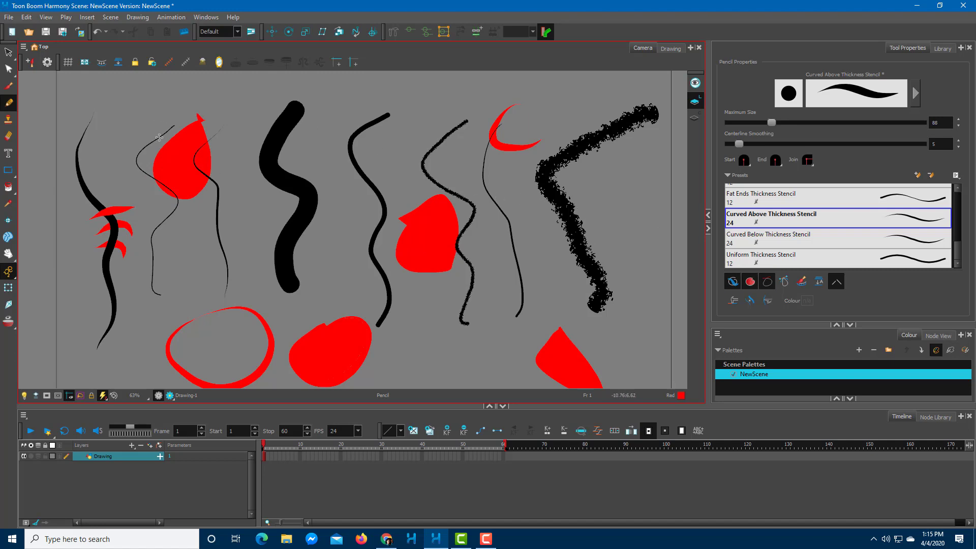
{"action": "left_click", "coordinate": [751, 282]}
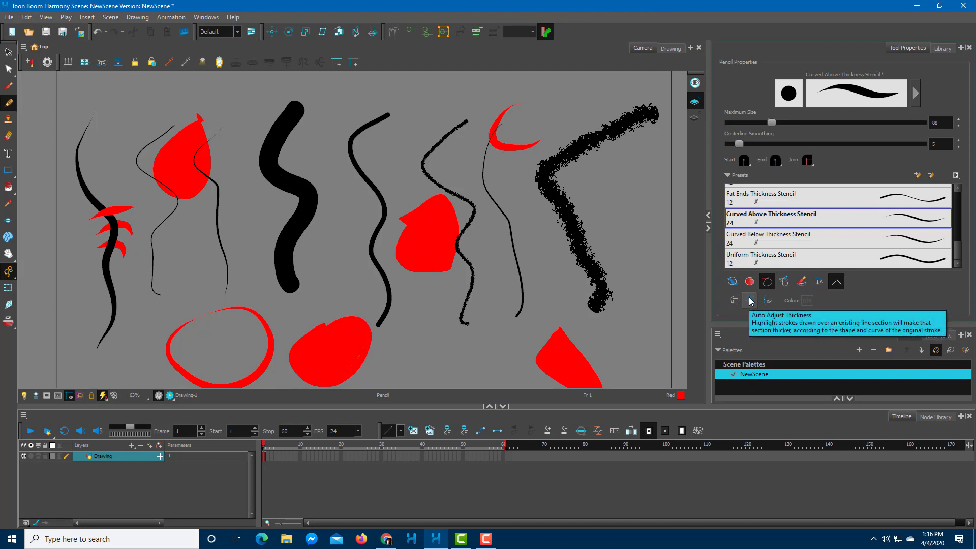
- Turn on Auto Adjust Thickness and highlight the lower part of the thin tapered line repeatedly to thicken it
{"action": "left_click", "coordinate": [749, 301]}
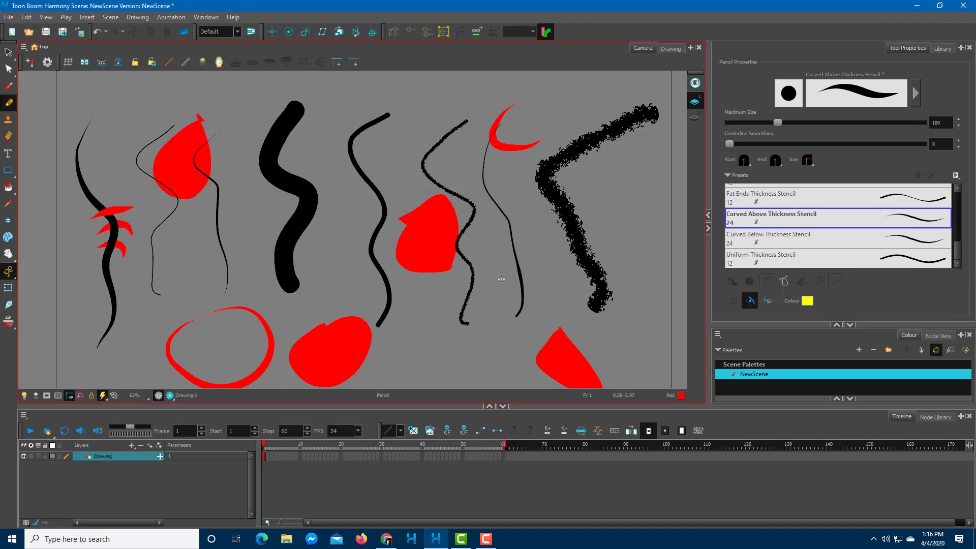
{"action": "left_click_drag", "start_coordinate": [518, 271], "coordinate": [521, 292]}
{"action": "left_click_drag", "start_coordinate": [503, 282], "coordinate": [540, 279]}
{"action": "left_click_drag", "start_coordinate": [468, 285], "coordinate": [542, 287]}
{"action": "left_click_drag", "start_coordinate": [425, 285], "coordinate": [512, 290]}
- Enable the additional highlight option beside Auto Adjust Thickness and draw highlight strokes across the thickened part of the tapered line
{"action": "left_click", "coordinate": [768, 301]}
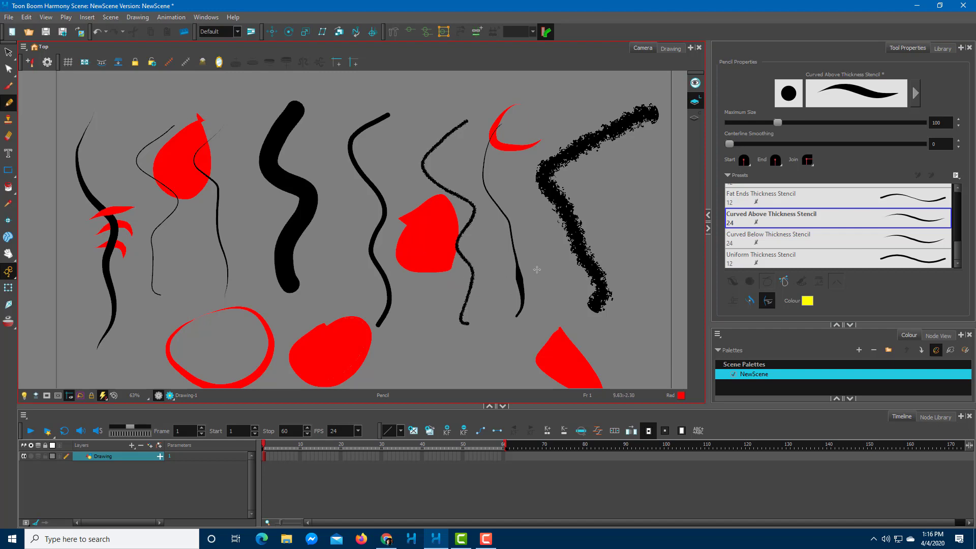
{"action": "left_click_drag", "start_coordinate": [542, 276], "coordinate": [482, 285]}
{"action": "left_click_drag", "start_coordinate": [556, 271], "coordinate": [482, 286]}
{"action": "left_click_drag", "start_coordinate": [556, 272], "coordinate": [485, 284]}
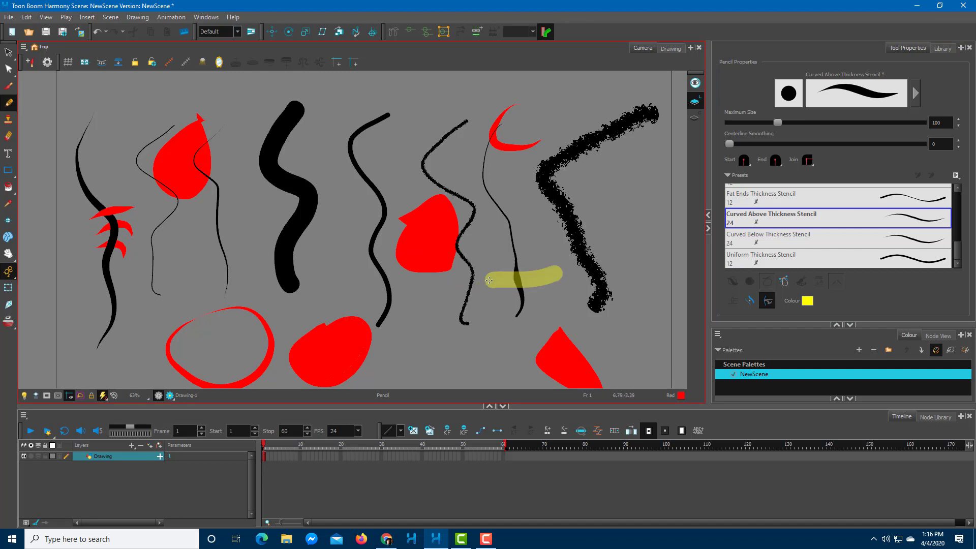
- Set the highlight colour to dark red and turn off the thickness adjustment mode
{"action": "left_click", "coordinate": [807, 301]}
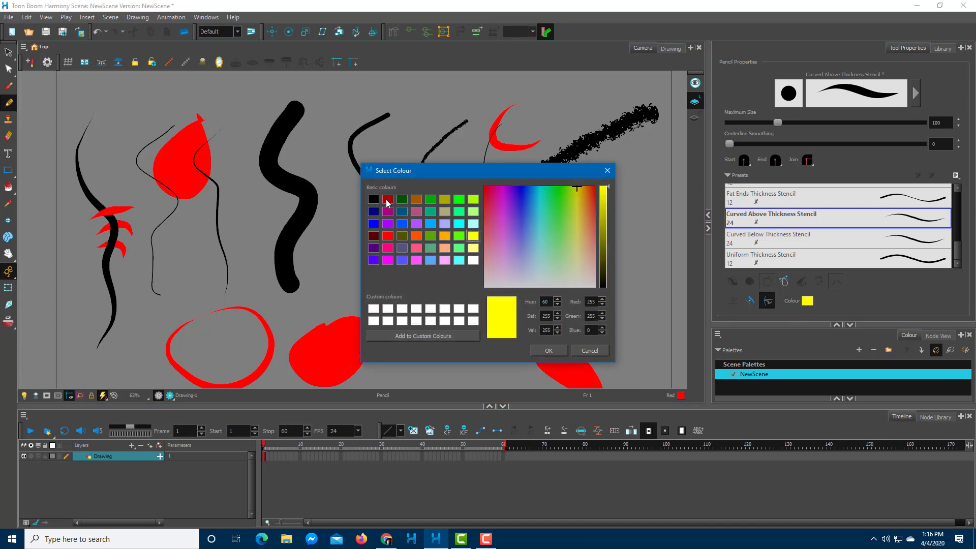
{"action": "left_click", "coordinate": [388, 199]}
{"action": "left_click", "coordinate": [549, 351]}
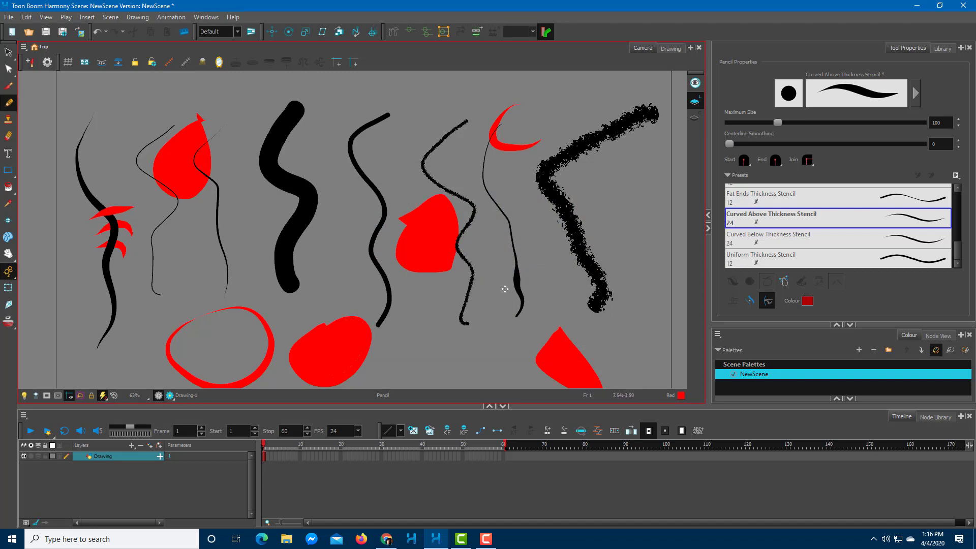
{"action": "left_click", "coordinate": [767, 302]}
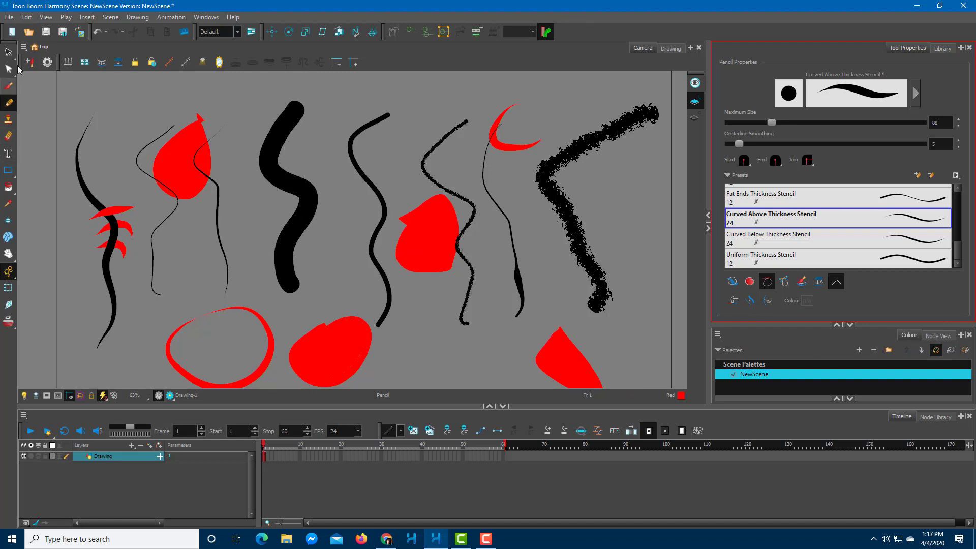
- Use the Select tool to move the thick wavy stroke down, and the thinner stroke beside it and the charcoal line with its red shape down and left
{"action": "left_click", "coordinate": [9, 52]}
{"action": "left_click", "coordinate": [304, 187]}
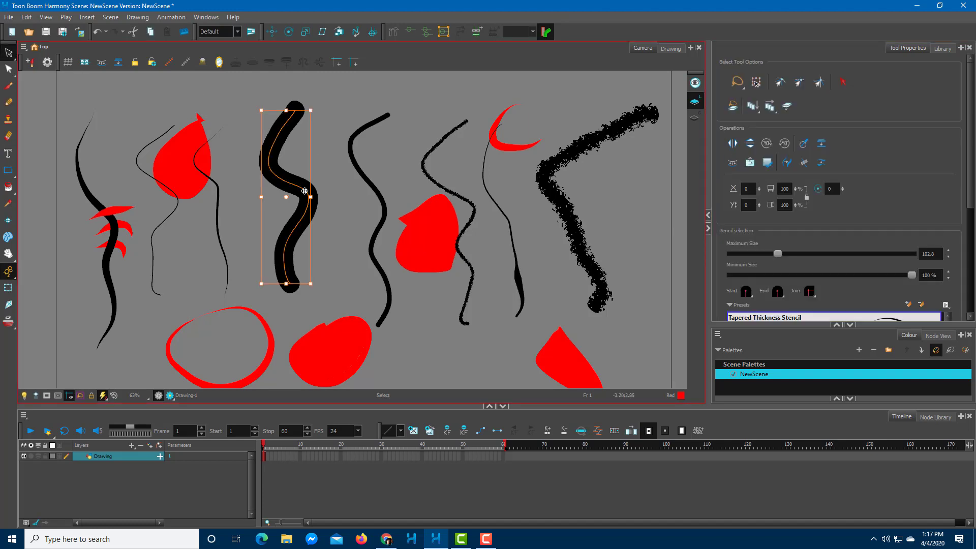
{"action": "scroll", "coordinate": [304, 187], "scroll_direction": "up", "scroll_amount": 7}
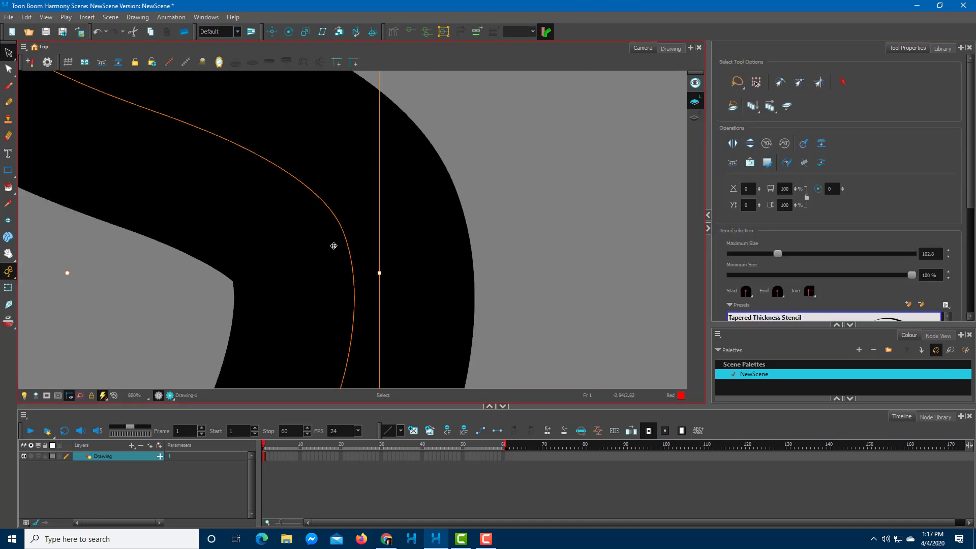
{"action": "scroll", "coordinate": [331, 253], "scroll_direction": "down", "scroll_amount": 7}
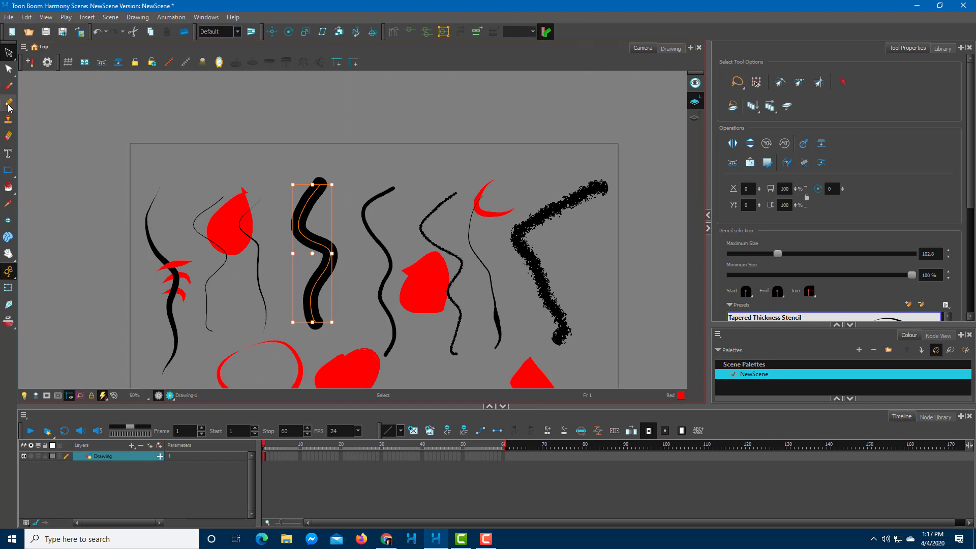
{"action": "left_click_drag", "start_coordinate": [324, 242], "coordinate": [327, 308]}
{"action": "left_click", "coordinate": [388, 246]}
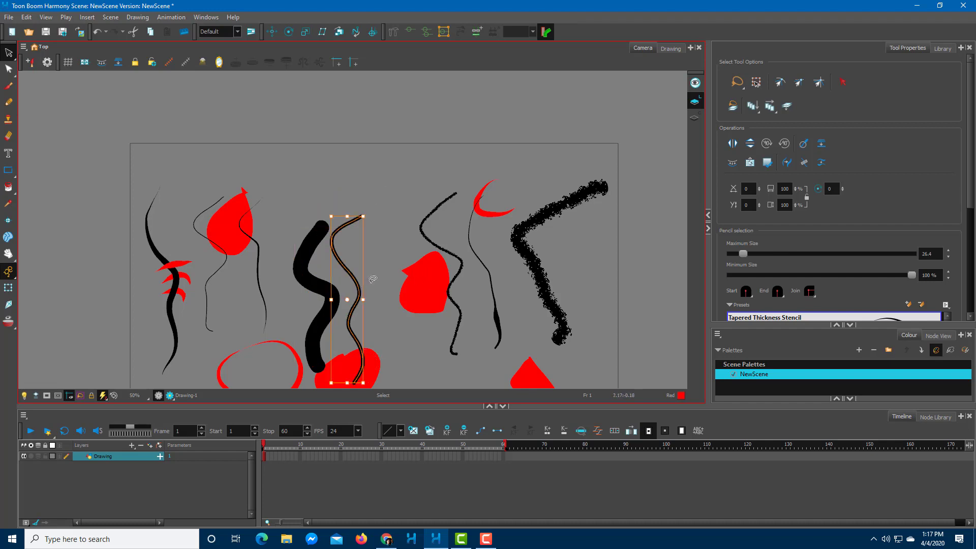
{"action": "mouse_move", "coordinate": [455, 282]}
{"action": "left_mouse_down"}
{"action": "mouse_move", "coordinate": [432, 285]}
{"action": "mouse_move", "coordinate": [401, 311]}
{"action": "left_mouse_up"}
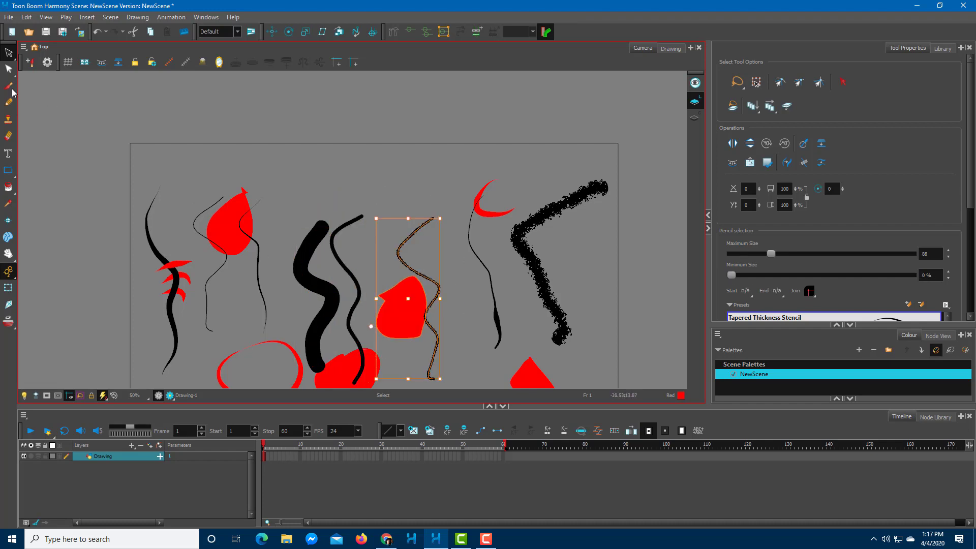
- Switch back to the Pencil tool with the whole camera frame in view
{"action": "left_click", "coordinate": [8, 102]}
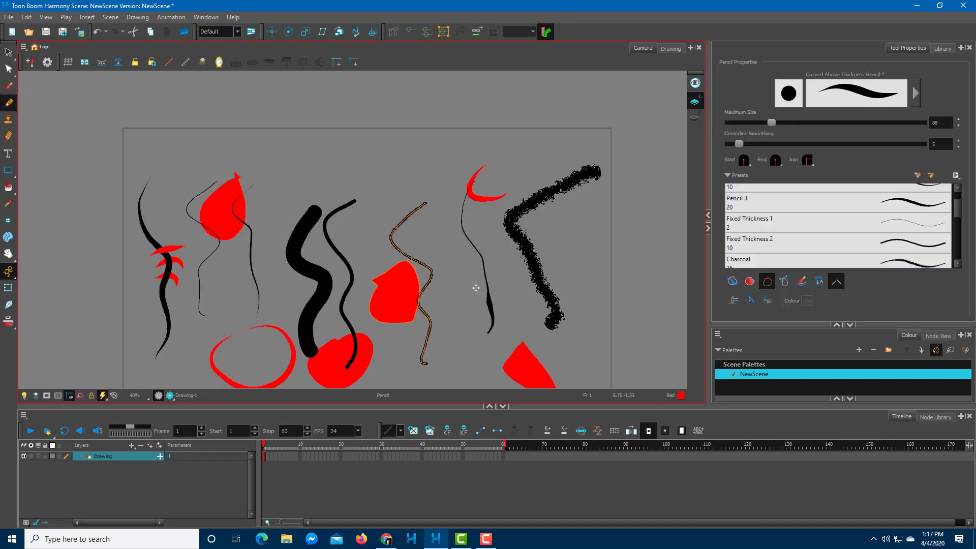
{"action": "scroll", "coordinate": [487, 320], "scroll_direction": "up", "scroll_amount": 2}
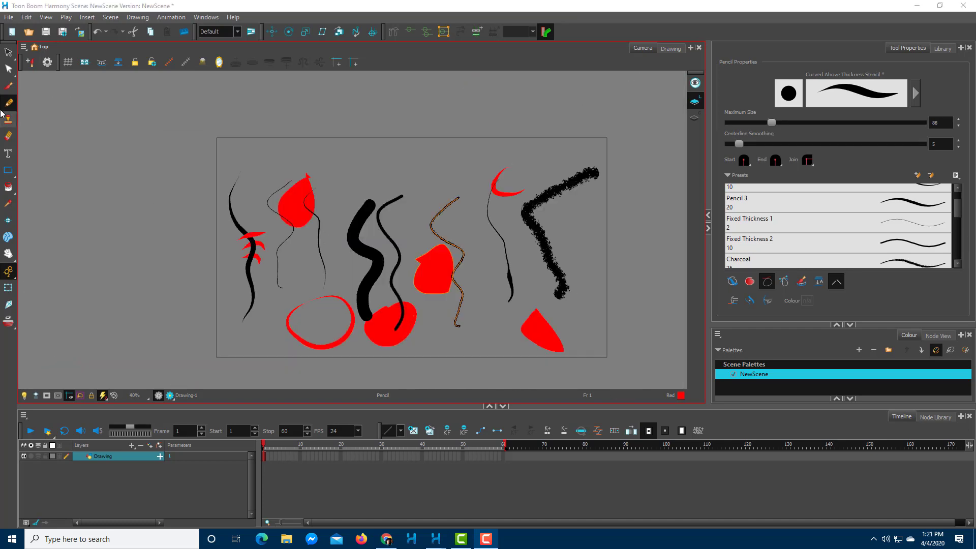
{"action": "left_click", "coordinate": [360, 175]}
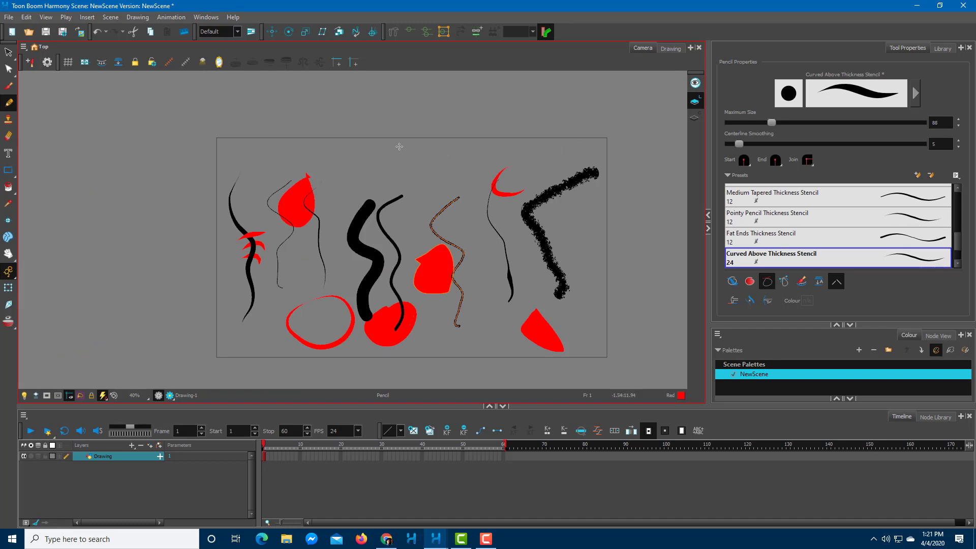
- Draw a wavy horizontal red pencil stroke above the existing artwork and a straight vertical one along the frame's right edge
{"action": "mouse_move", "coordinate": [350, 165]}
{"action": "left_mouse_down"}
{"action": "mouse_move", "coordinate": [389, 142]}
{"action": "mouse_move", "coordinate": [431, 163]}
{"action": "mouse_move", "coordinate": [488, 163]}
{"action": "left_mouse_up"}
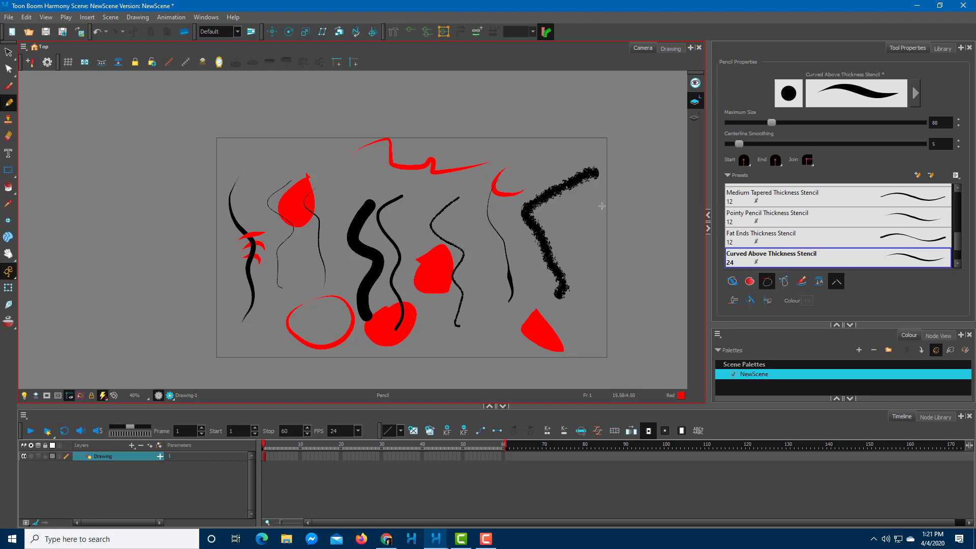
{"action": "left_click_drag", "start_coordinate": [598, 193], "coordinate": [609, 326]}
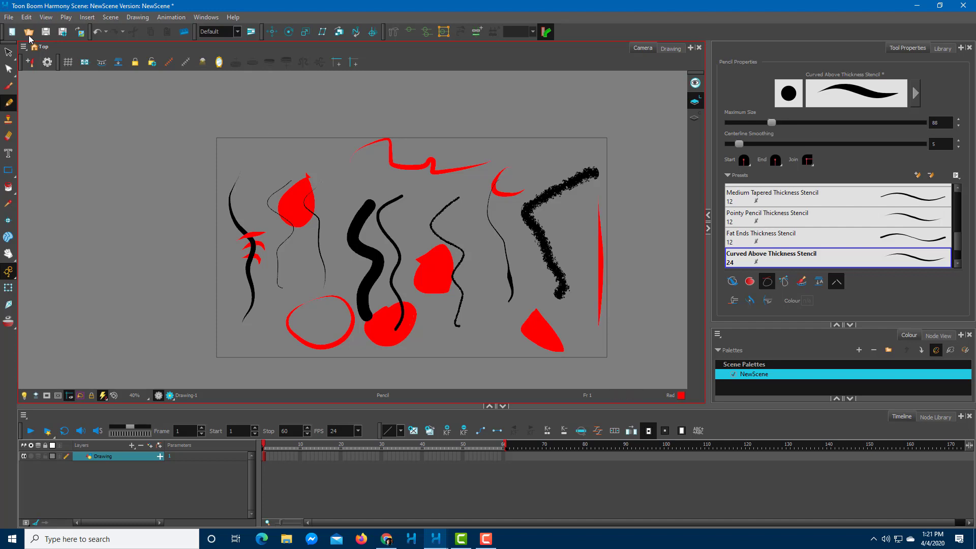
- Select all the test strokes and shapes with the Select tool and delete them to empty the drawing
{"action": "left_click", "coordinate": [9, 53]}
{"action": "mouse_move", "coordinate": [328, 259]}
{"action": "left_mouse_down"}
{"action": "mouse_move", "coordinate": [681, 285]}
{"action": "mouse_move", "coordinate": [356, 152]}
{"action": "mouse_move", "coordinate": [610, 295]}
{"action": "left_mouse_up"}
{"action": "key", "text": "Delete"}
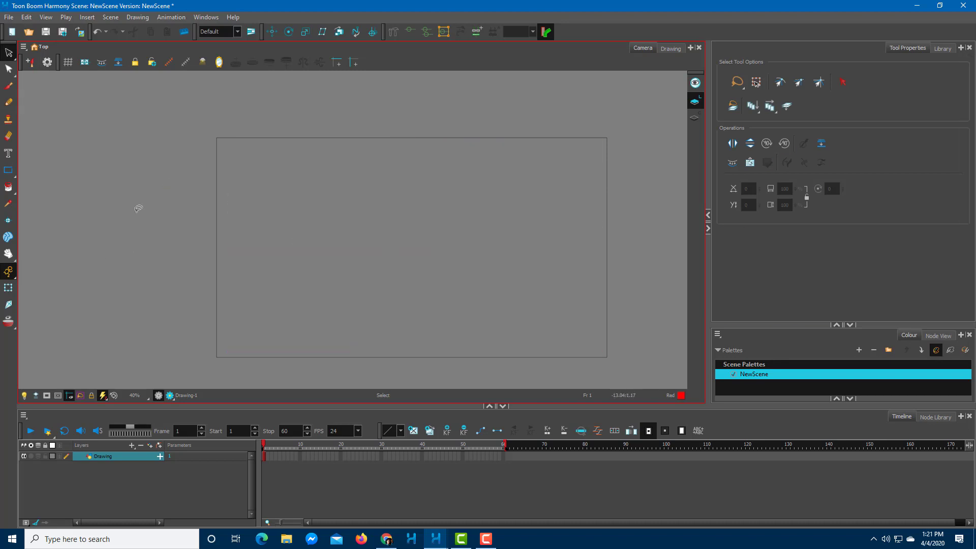
- With the Pencil tool, draw seven separate straight vertical red strokes spaced across the empty camera frame
{"action": "left_click", "coordinate": [8, 86]}
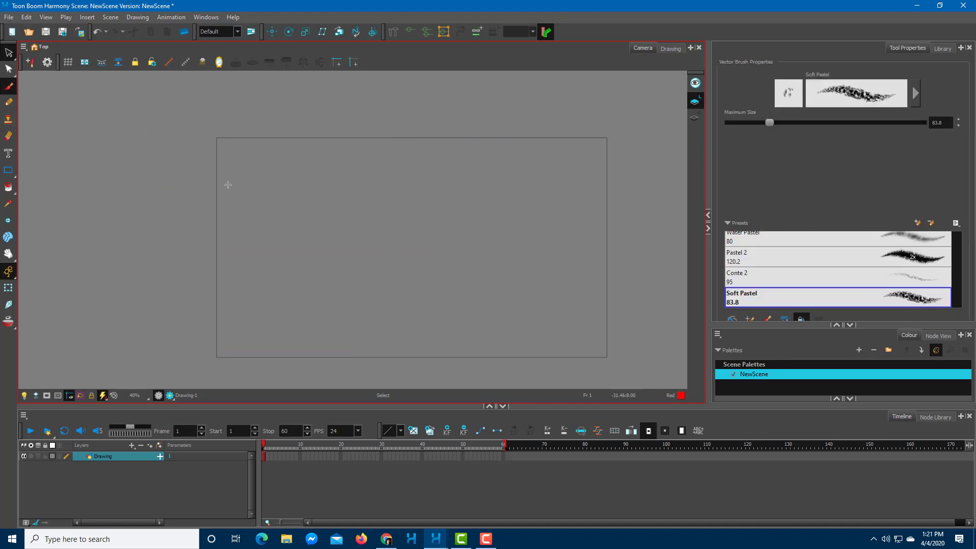
{"action": "left_click", "coordinate": [8, 102]}
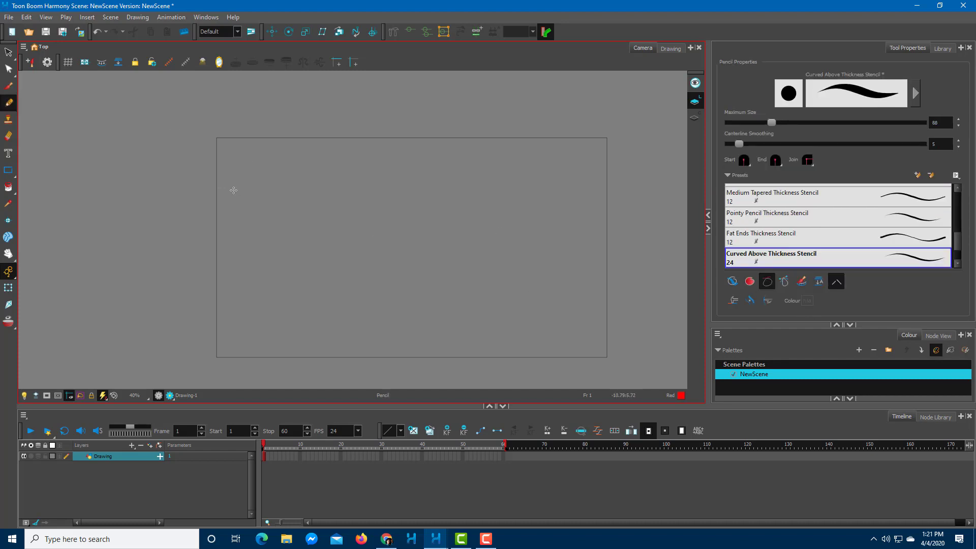
{"action": "left_click_drag", "start_coordinate": [244, 172], "coordinate": [246, 340]}
{"action": "left_click_drag", "start_coordinate": [292, 168], "coordinate": [292, 346]}
{"action": "left_click_drag", "start_coordinate": [355, 194], "coordinate": [355, 362]}
{"action": "left_click_drag", "start_coordinate": [415, 164], "coordinate": [416, 291]}
{"action": "left_click_drag", "start_coordinate": [455, 135], "coordinate": [455, 257]}
{"action": "left_click_drag", "start_coordinate": [535, 150], "coordinate": [536, 277]}
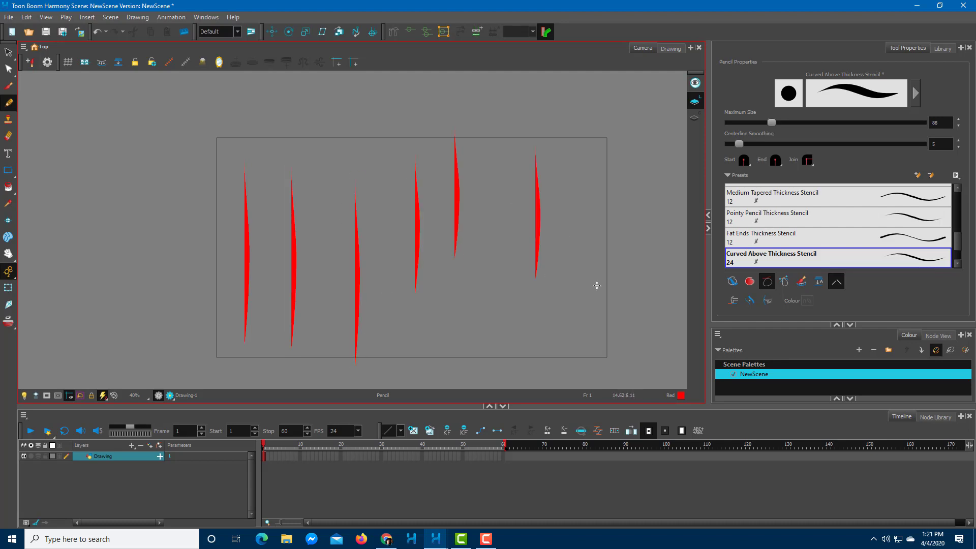
{"action": "left_click_drag", "start_coordinate": [590, 201], "coordinate": [591, 307]}
- Draw four long horizontal red strokes across the vertical ones, the lowest two close together
{"action": "left_click_drag", "start_coordinate": [257, 200], "coordinate": [589, 201]}
{"action": "left_click_drag", "start_coordinate": [267, 253], "coordinate": [605, 251]}
{"action": "left_click_drag", "start_coordinate": [300, 292], "coordinate": [623, 291]}
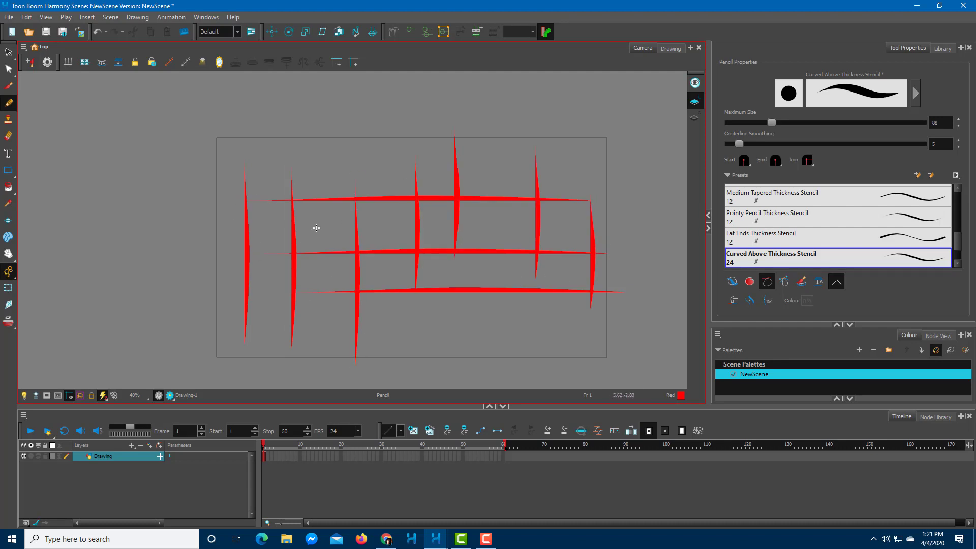
{"action": "left_click_drag", "start_coordinate": [301, 306], "coordinate": [633, 307]}
- Add four more long vertical red strokes crossing the horizontal lines in the middle and right half of the grid
{"action": "left_click_drag", "start_coordinate": [381, 151], "coordinate": [382, 328]}
{"action": "left_click_drag", "start_coordinate": [534, 127], "coordinate": [536, 325]}
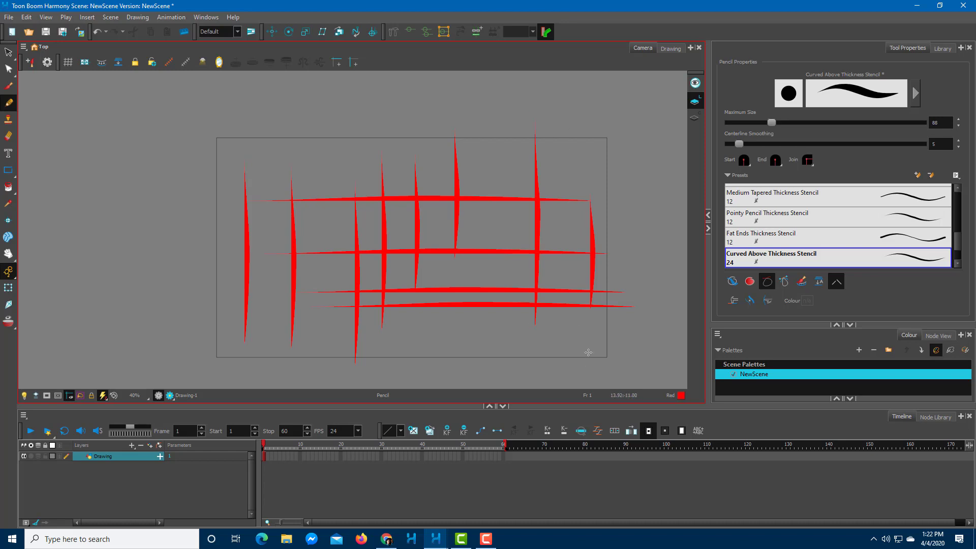
{"action": "left_click_drag", "start_coordinate": [568, 141], "coordinate": [570, 356]}
{"action": "left_click_drag", "start_coordinate": [495, 162], "coordinate": [496, 349]}
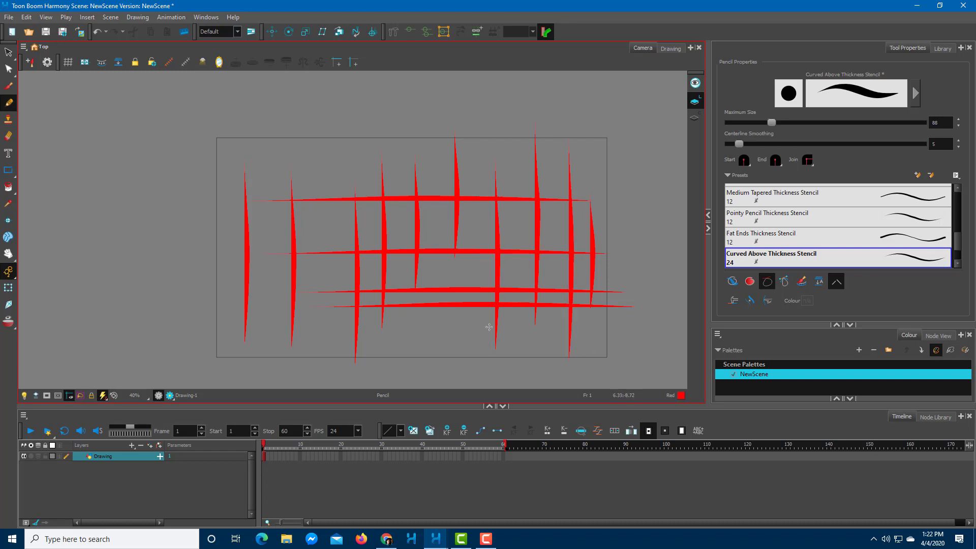